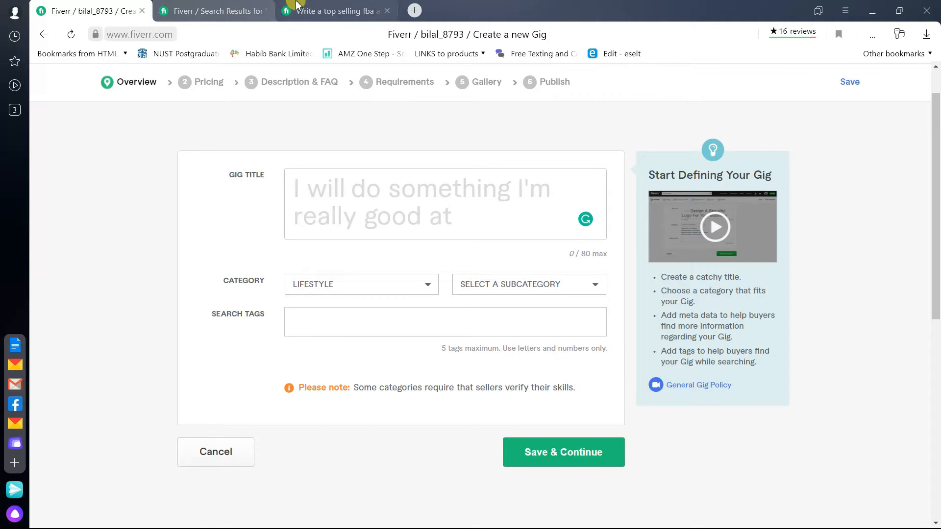
# - Review the "amazon listings" search results and look up the suggested term "amazon seller central" to compare its available services
pyautogui.click(323, 11)
pyautogui.moveTo(210, 11); pyautogui.dragTo(310, 62)
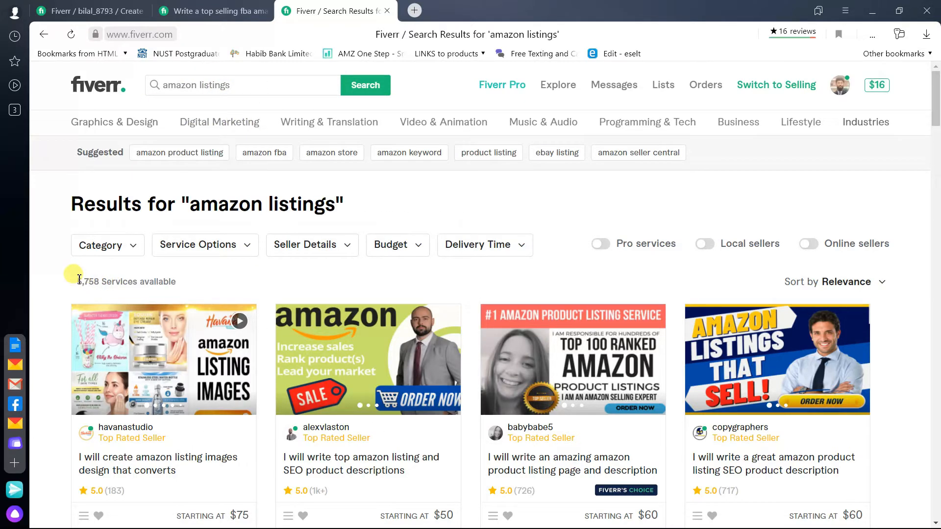
pyautogui.moveTo(75, 282); pyautogui.dragTo(184, 279)
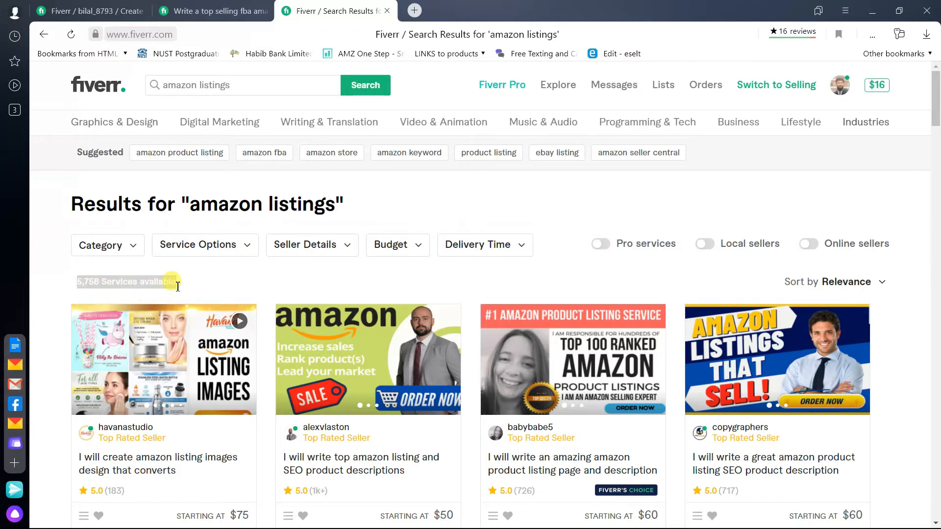
pyautogui.click(620, 162)
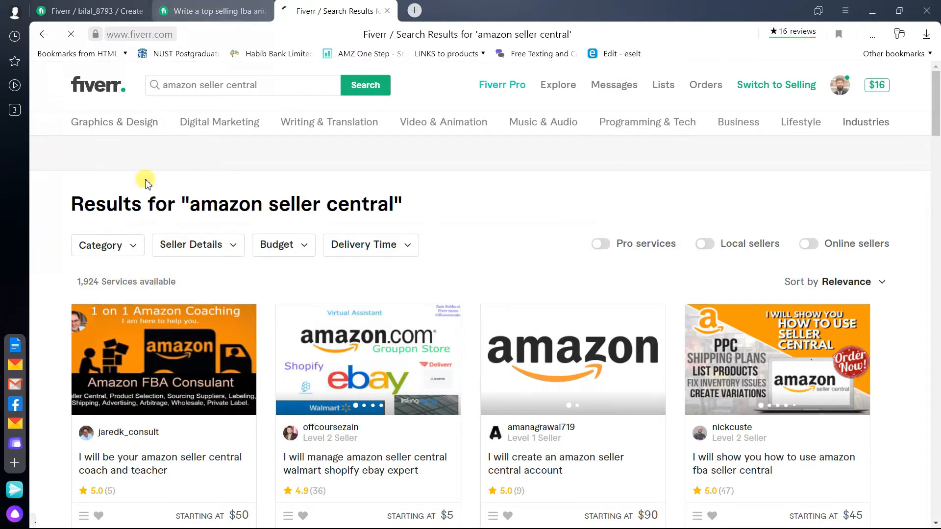
pyautogui.moveTo(300, 90); pyautogui.dragTo(159, 89)
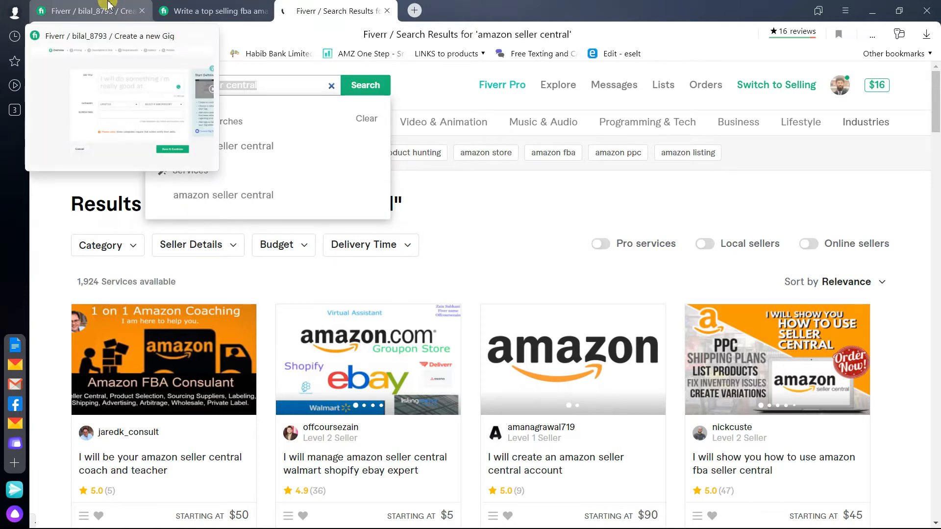
# - Consult the suggested search terms and begin the gig title with "product listing content ebc"
pyautogui.click(123, 10)
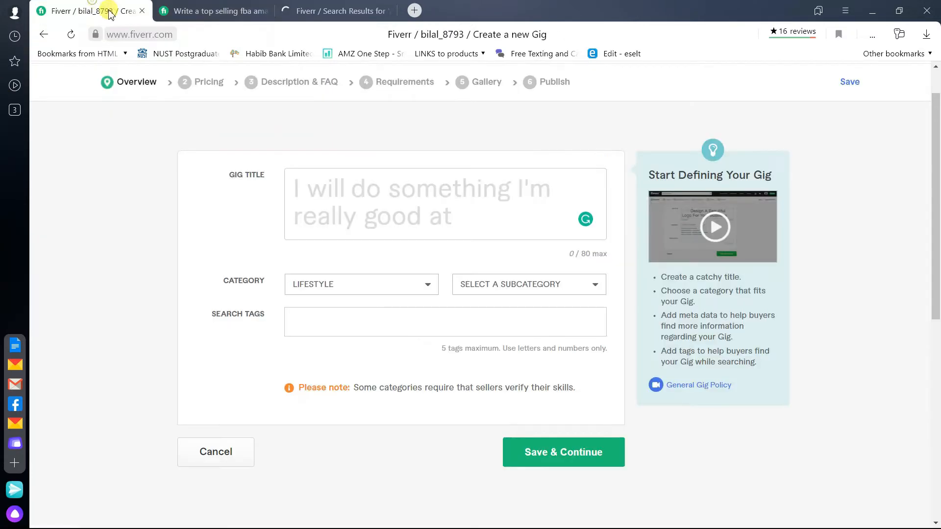
pyautogui.click(346, 202)
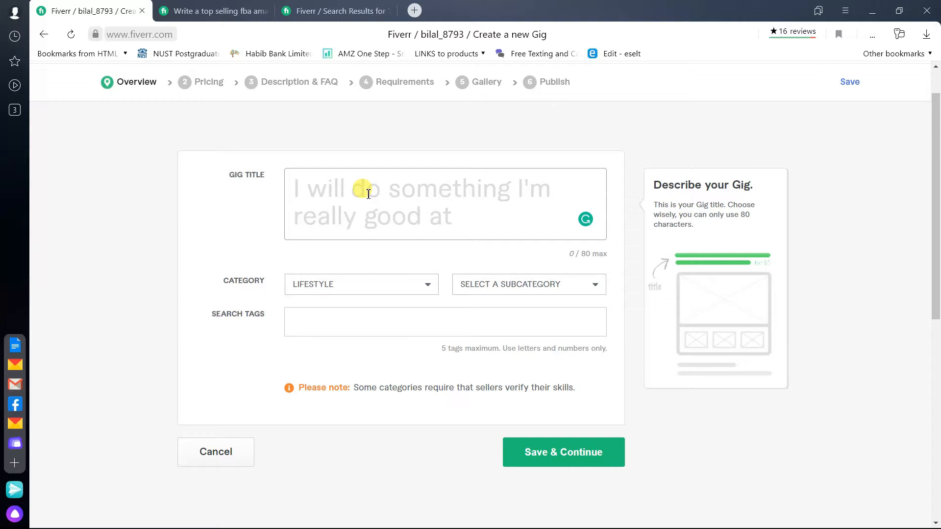
pyautogui.click(338, 11)
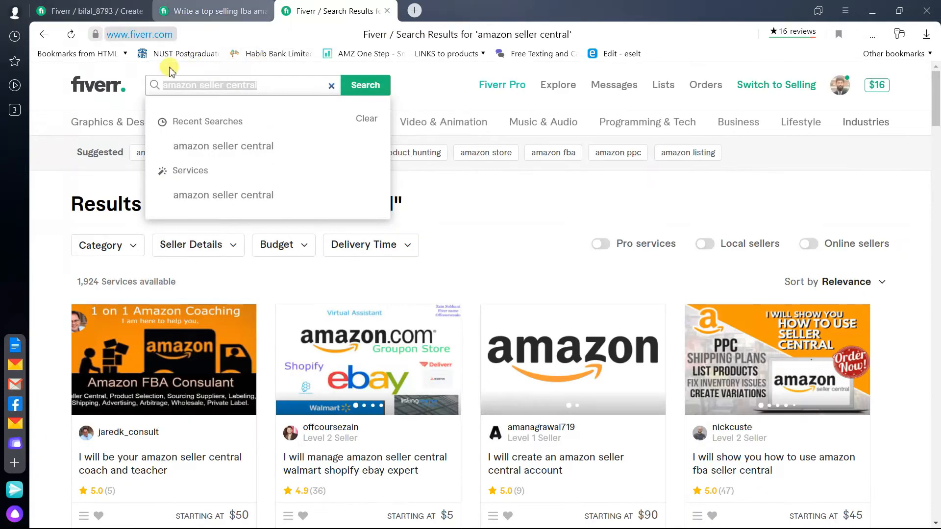
pyautogui.moveTo(82, 152); pyautogui.dragTo(122, 163)
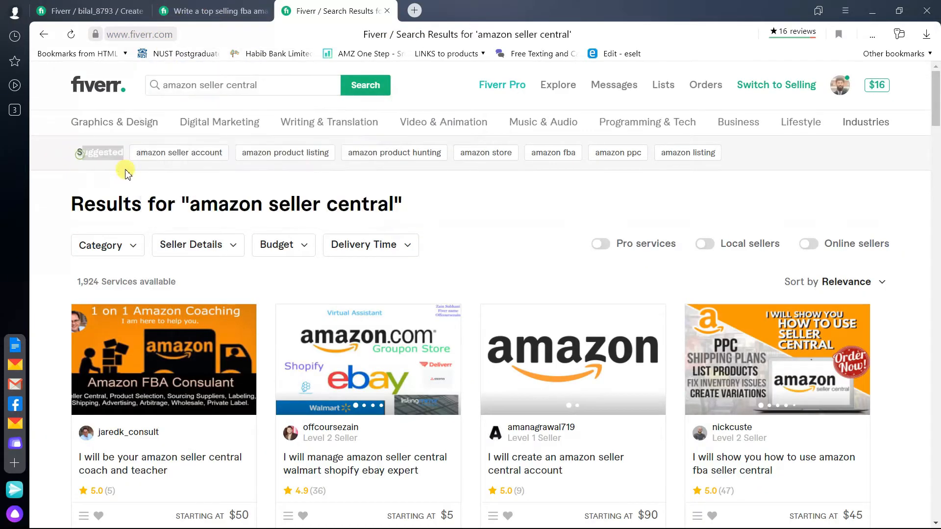
pyautogui.click(89, 8)
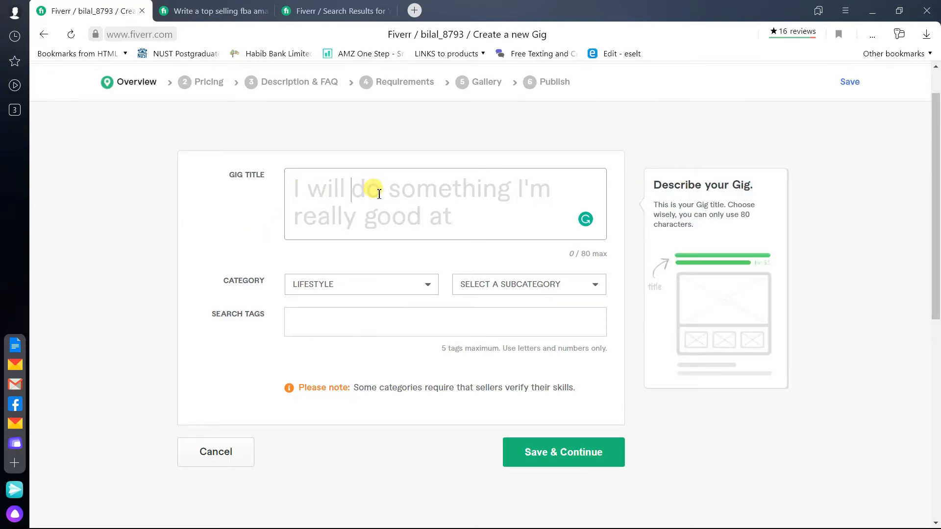
pyautogui.write('product listing')
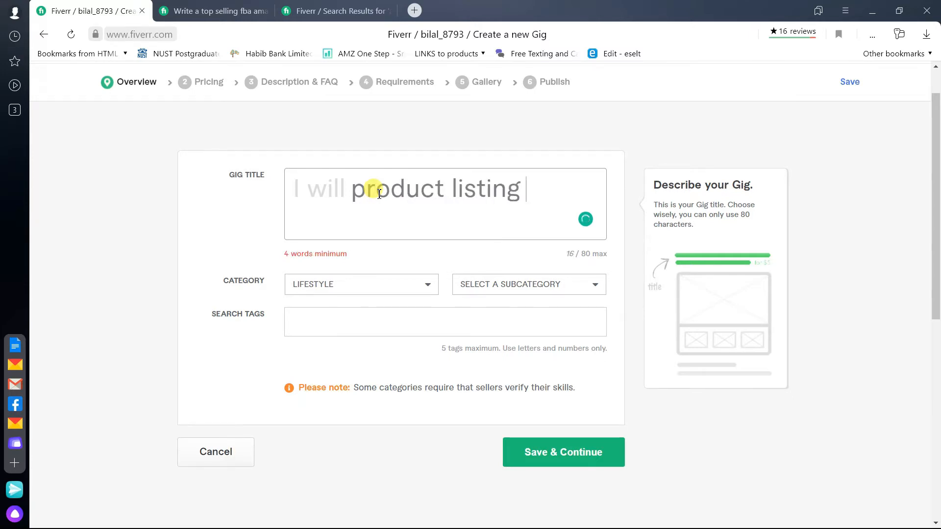
pyautogui.write(' content ebc')
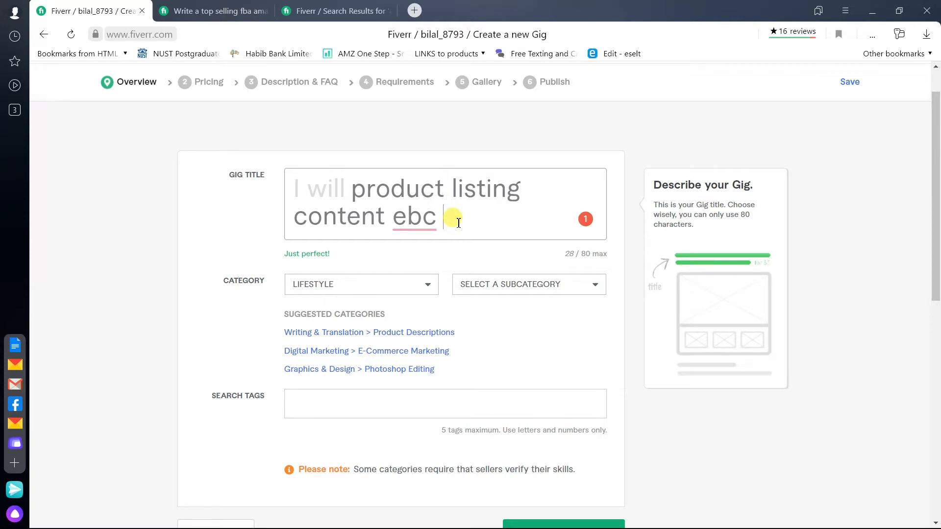
# - Search the suggested term "amazon product listing" and examine its service count and related suggestions for title keywords
pyautogui.click(333, 10)
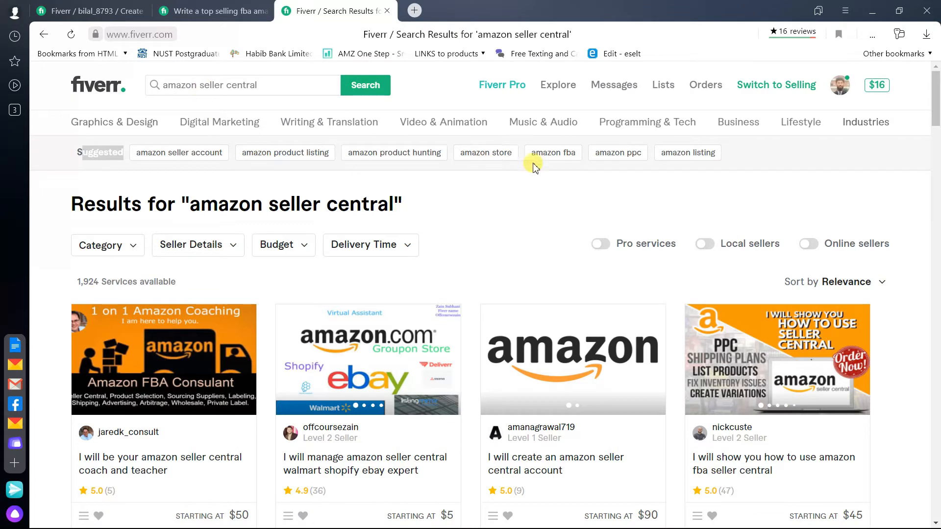
pyautogui.click(321, 157)
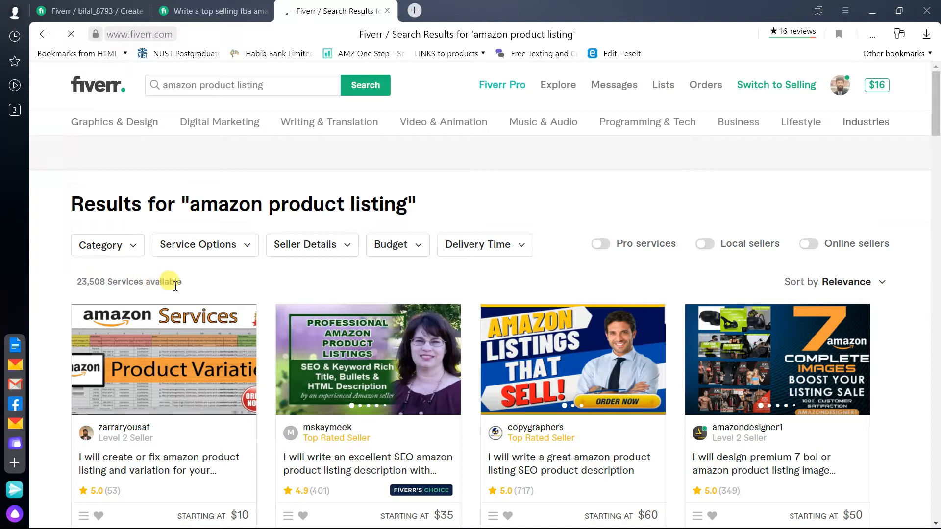
pyautogui.click(83, 7)
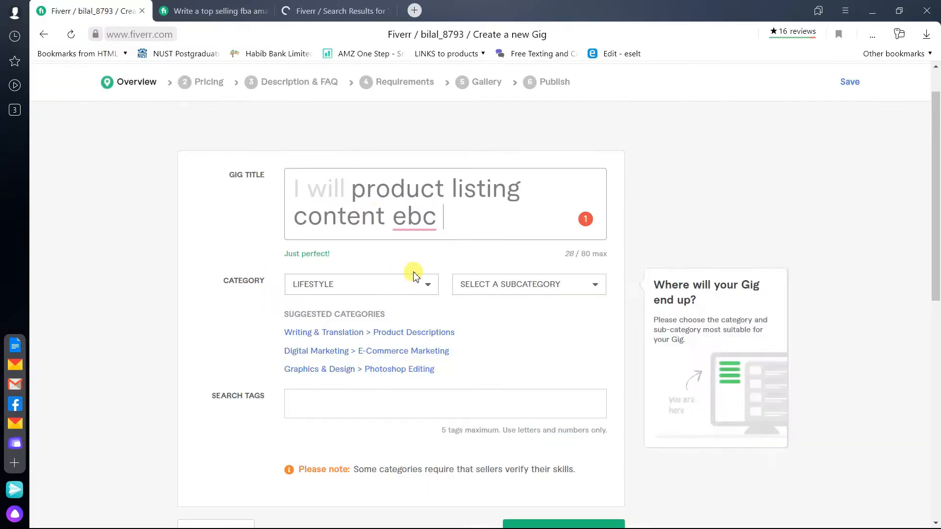
pyautogui.click(298, 7)
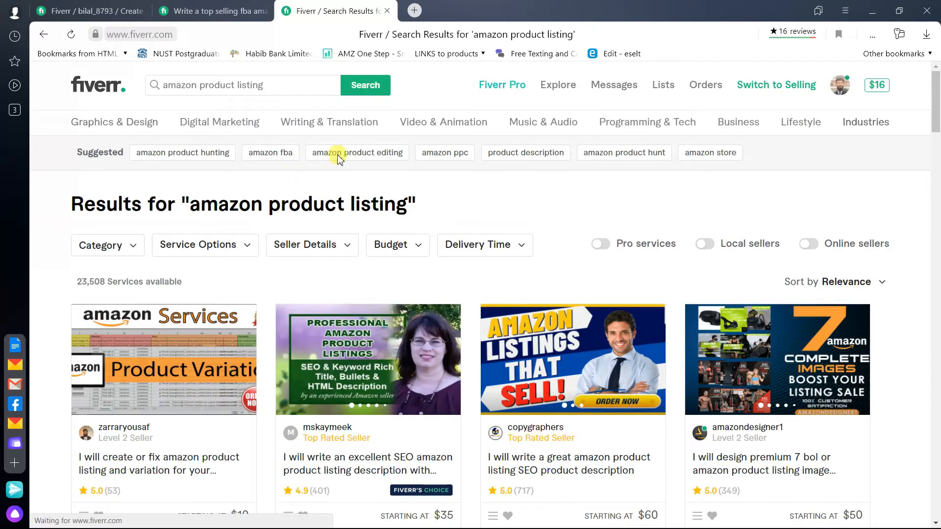
# - Extend the gig title with "product description SEO" after the word "ebc"
pyautogui.click(112, 5)
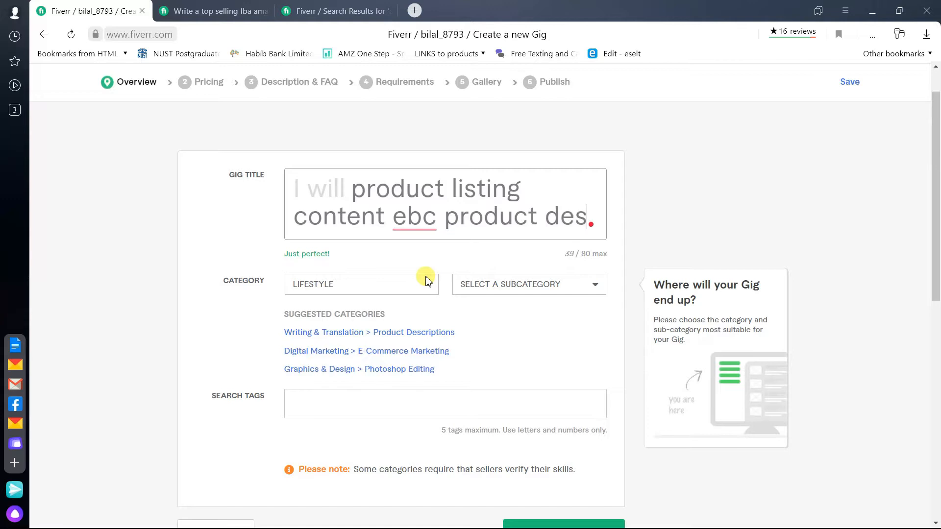
pyautogui.write('scriptionS')
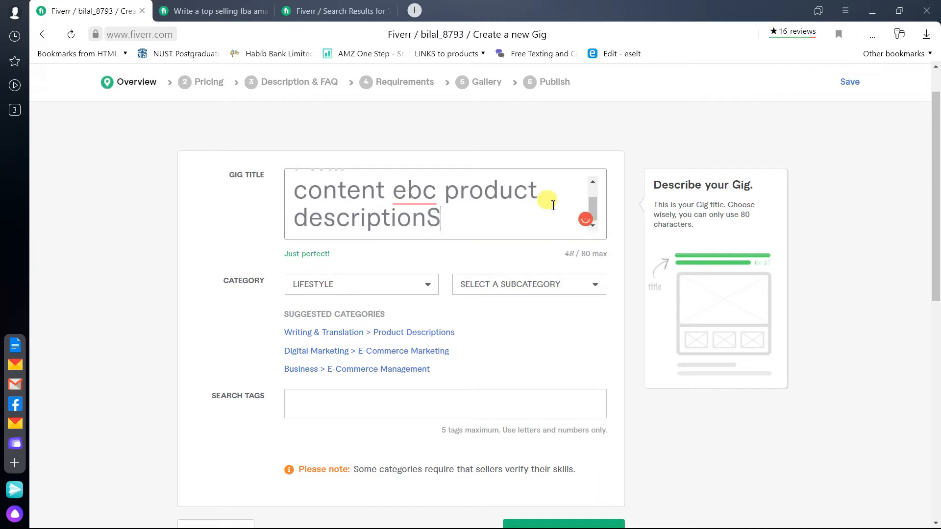
pyautogui.press('BackSpace')
pyautogui.press('BackSpace')
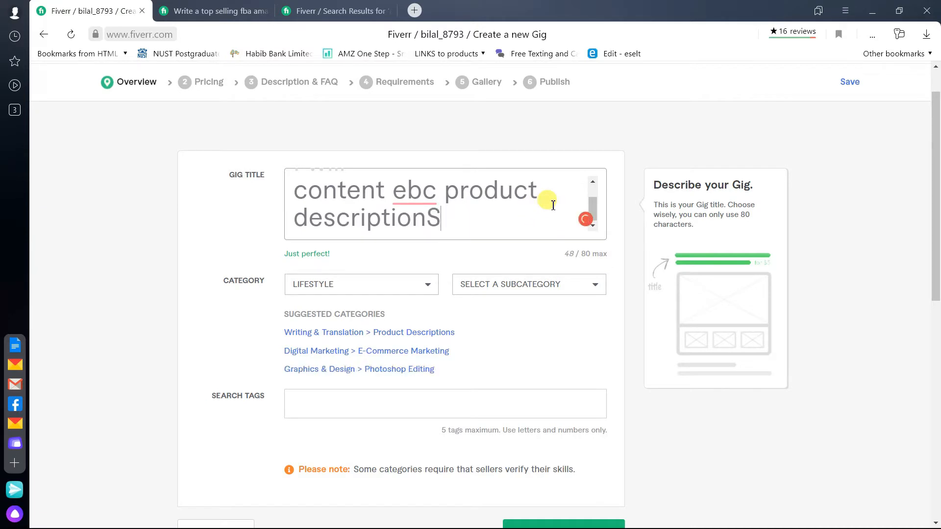
pyautogui.write('Eo')
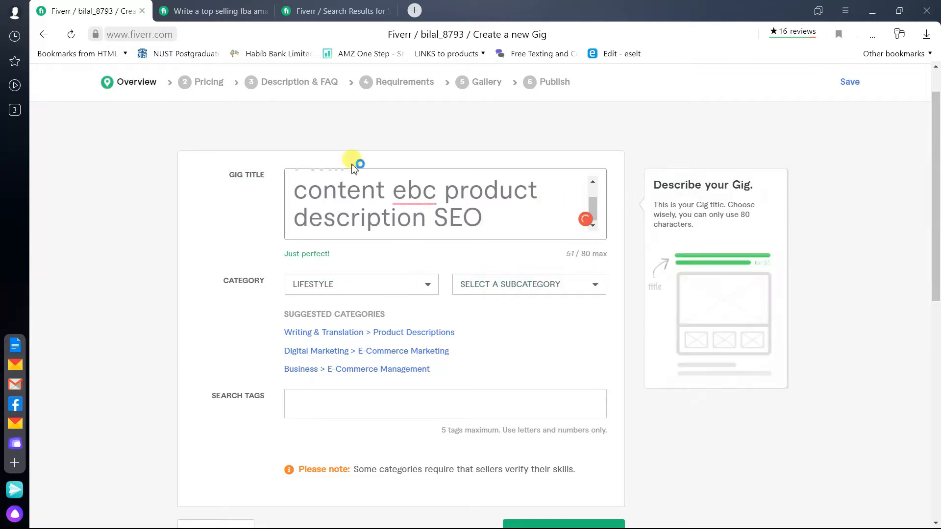
# - Set the gig's category to Writing & Translation and its subcategory to Product Descriptions
pyautogui.click(417, 283)
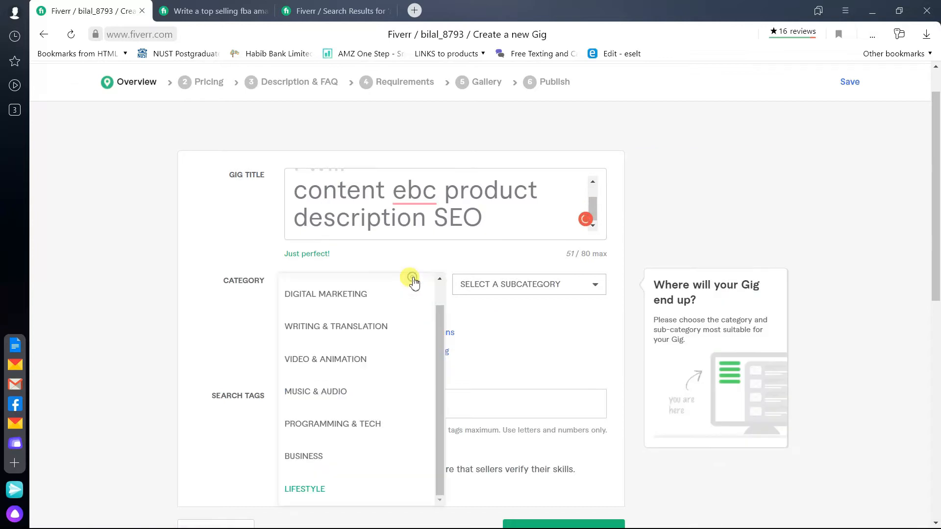
pyautogui.click(364, 328)
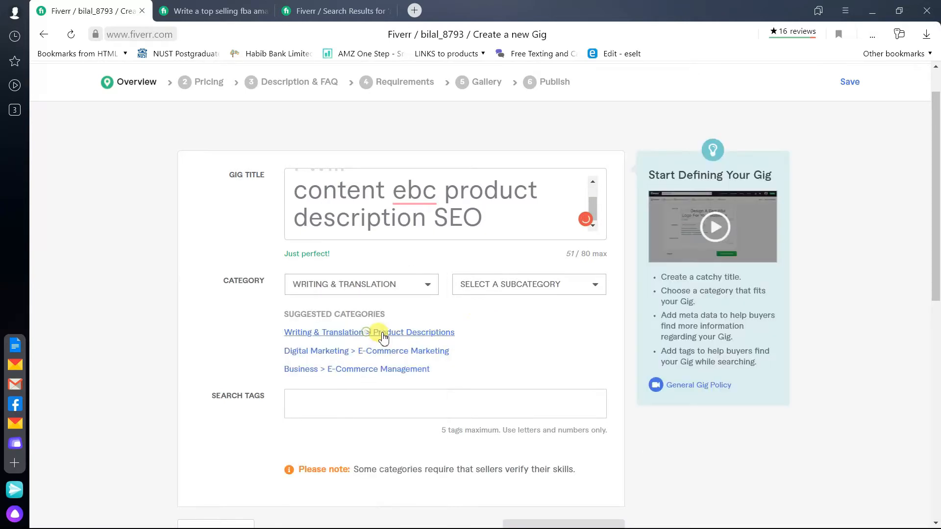
pyautogui.click(547, 293)
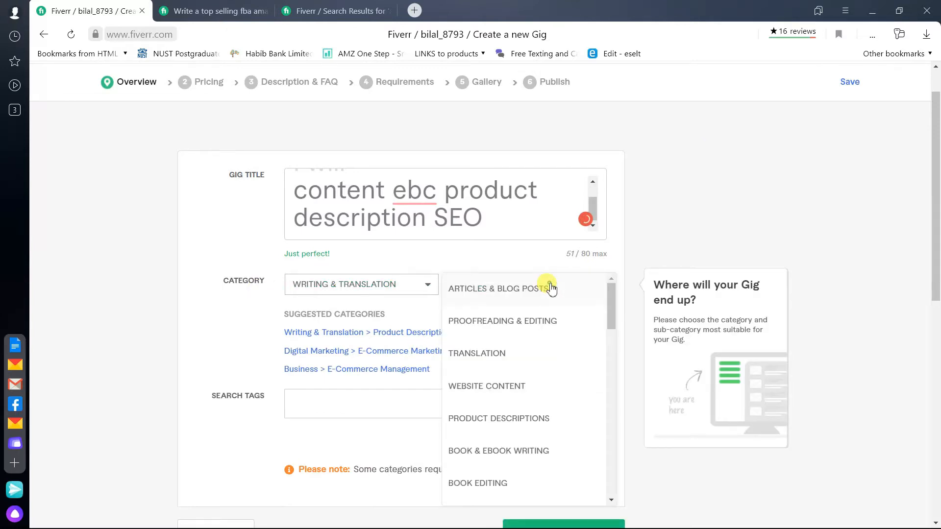
pyautogui.click(532, 419)
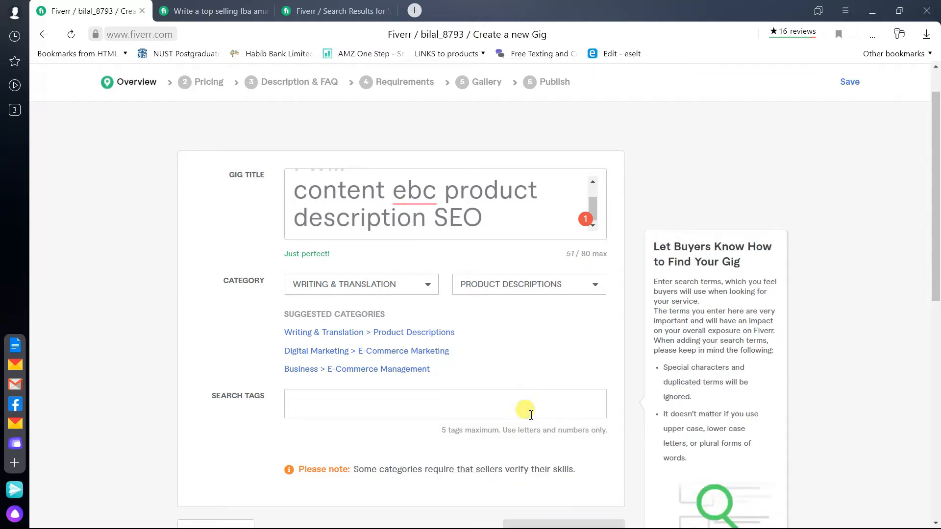
# - Select English as the writing language in the gig metadata
pyautogui.scroll(-3, 229, 351)
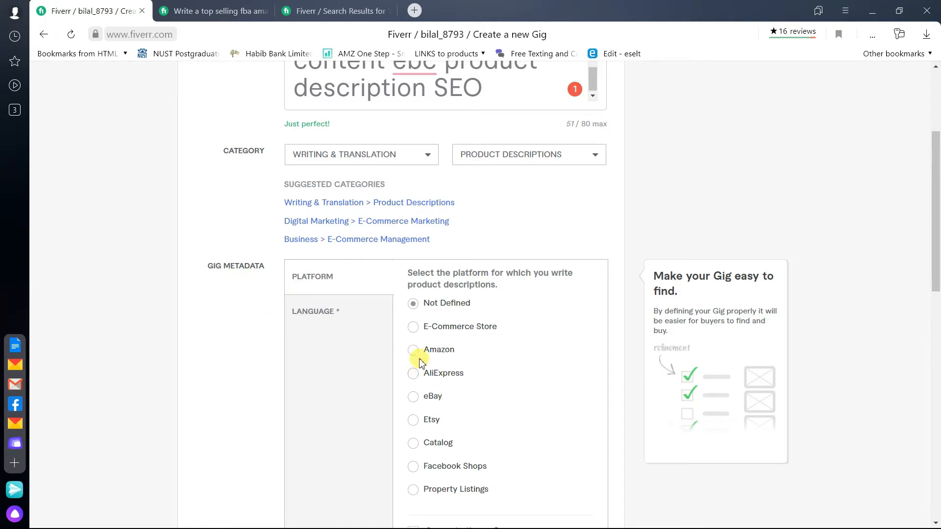
pyautogui.click(367, 316)
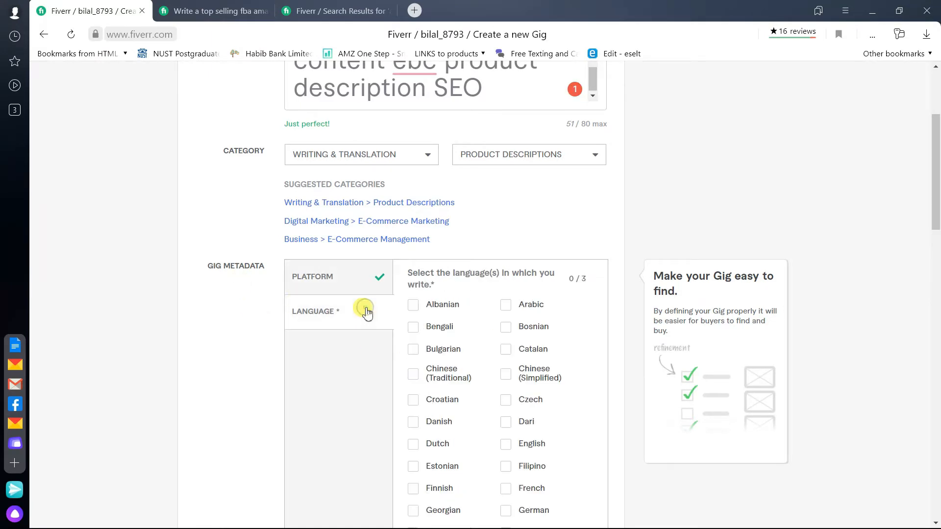
pyautogui.click(505, 444)
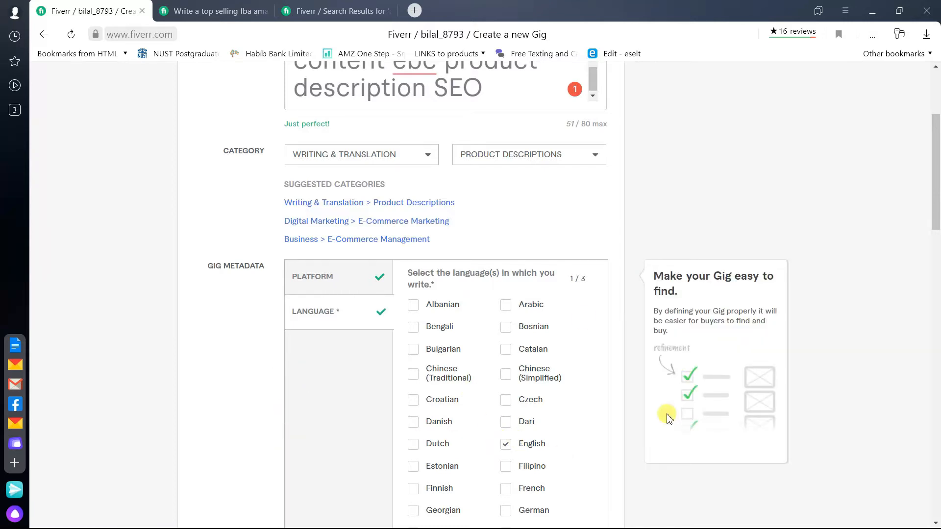
# - Consult the Amazon product listing search results for keywords and add "amazon listing" as the gig's first search tag
pyautogui.moveTo(936, 218); pyautogui.dragTo(936, 388)
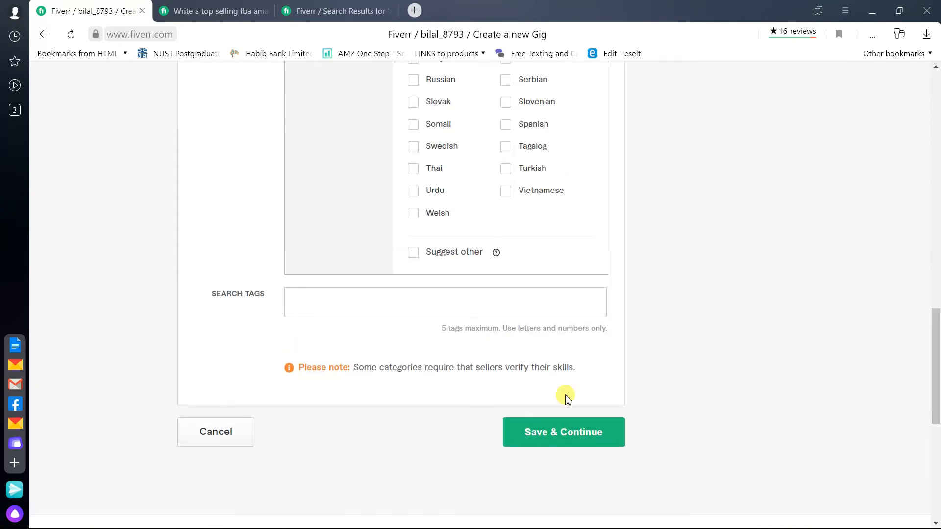
pyautogui.click(310, 300)
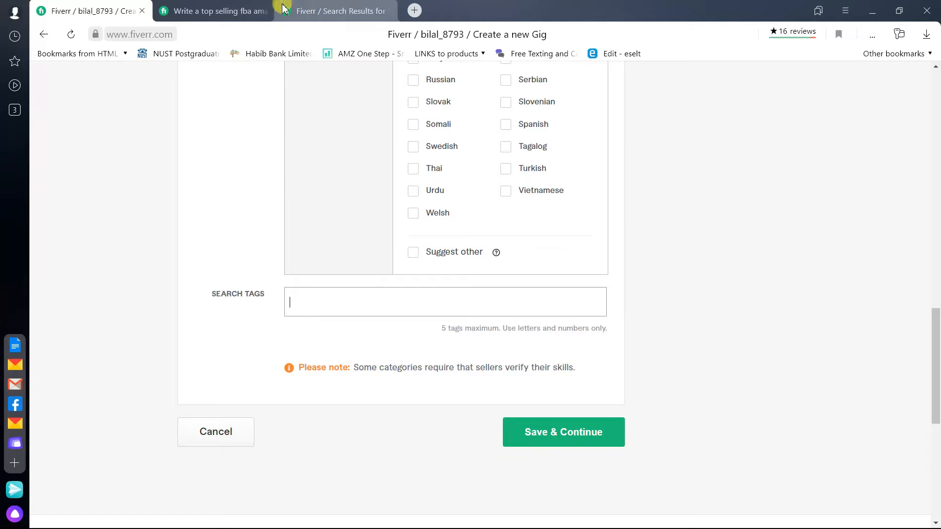
pyautogui.click(333, 10)
pyautogui.click(102, 6)
pyautogui.click(363, 307)
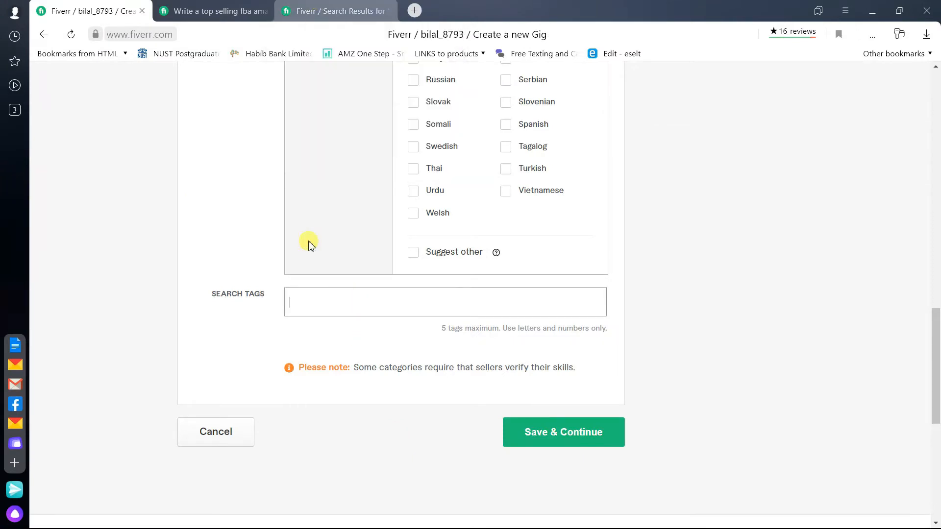
pyautogui.click(339, 299)
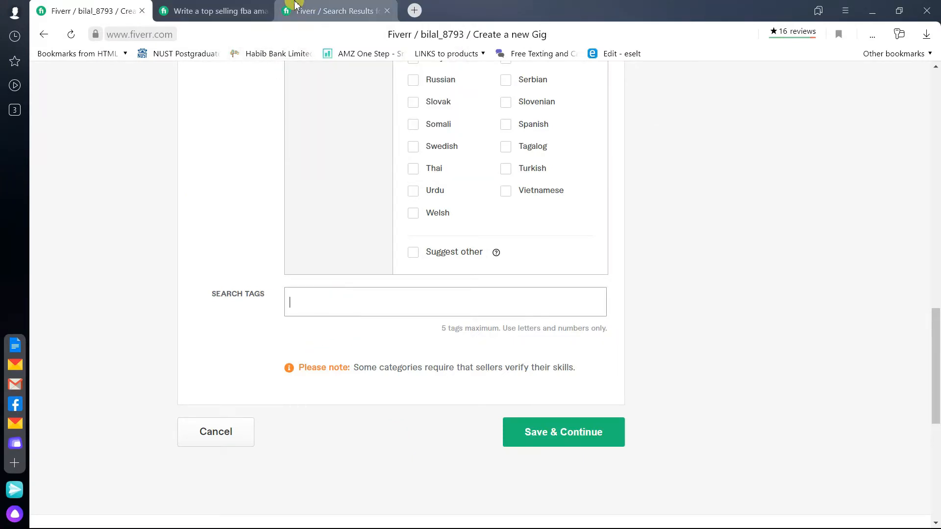
pyautogui.click(338, 11)
pyautogui.click(130, 11)
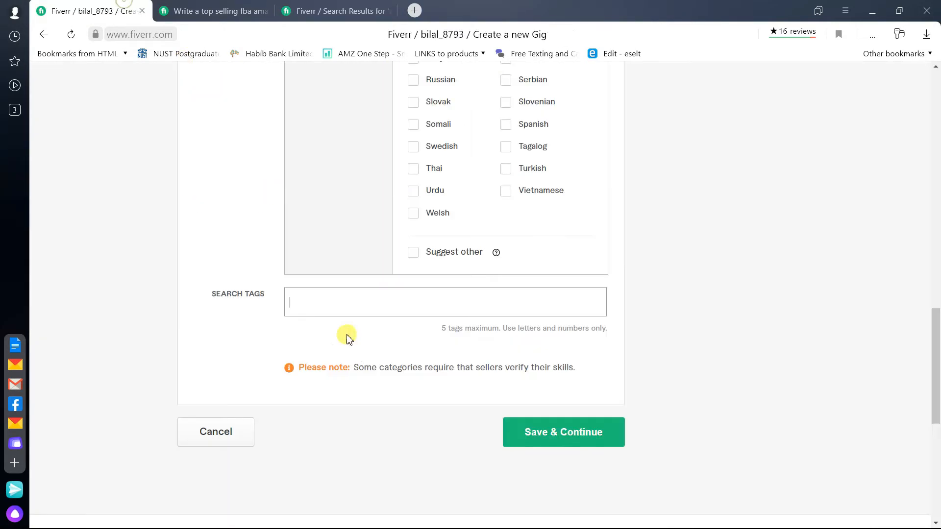
pyautogui.write('amazon listing')
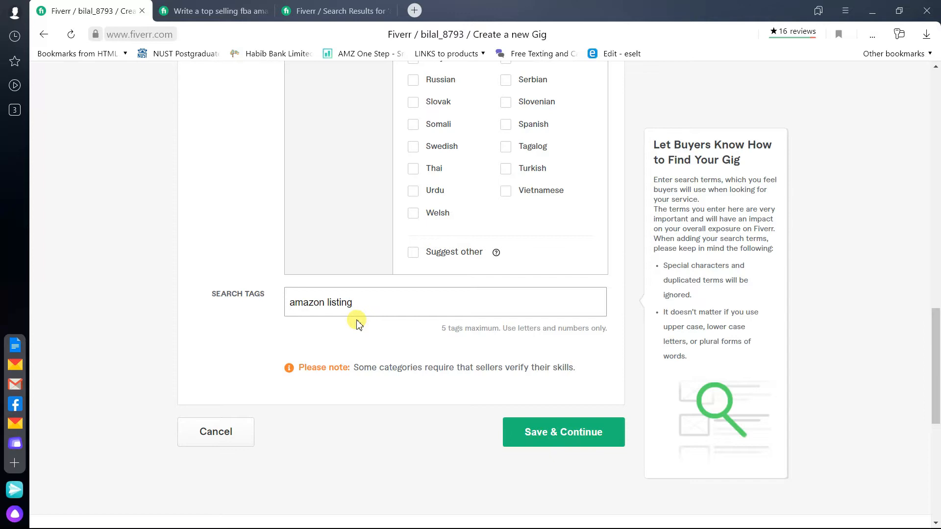
pyautogui.press('Return')
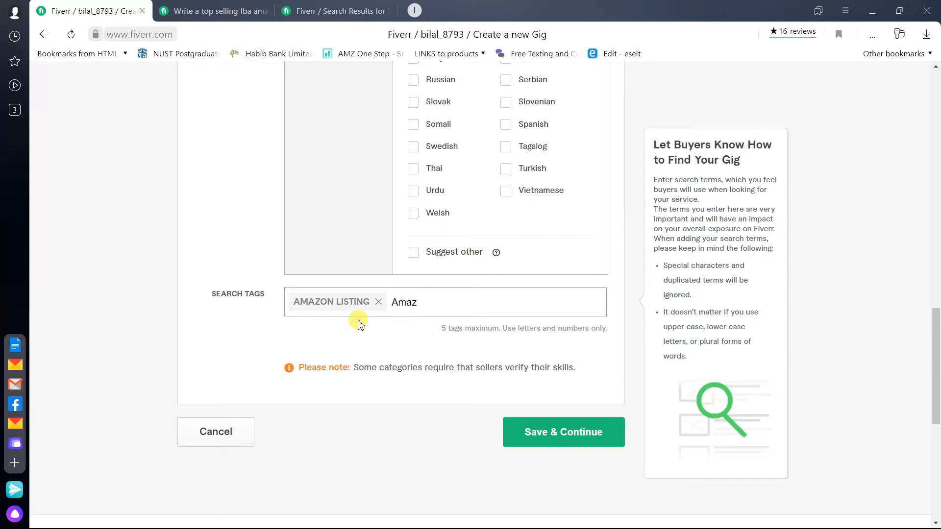
# - Add the search tags "product description", "EBC content" and "SEO content" to the gig
pyautogui.write('product Description')
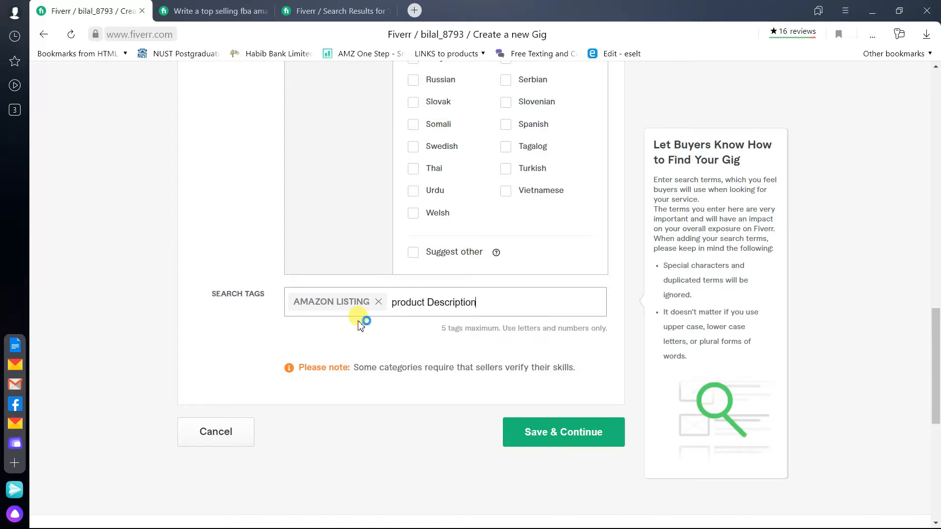
pyautogui.press('Return')
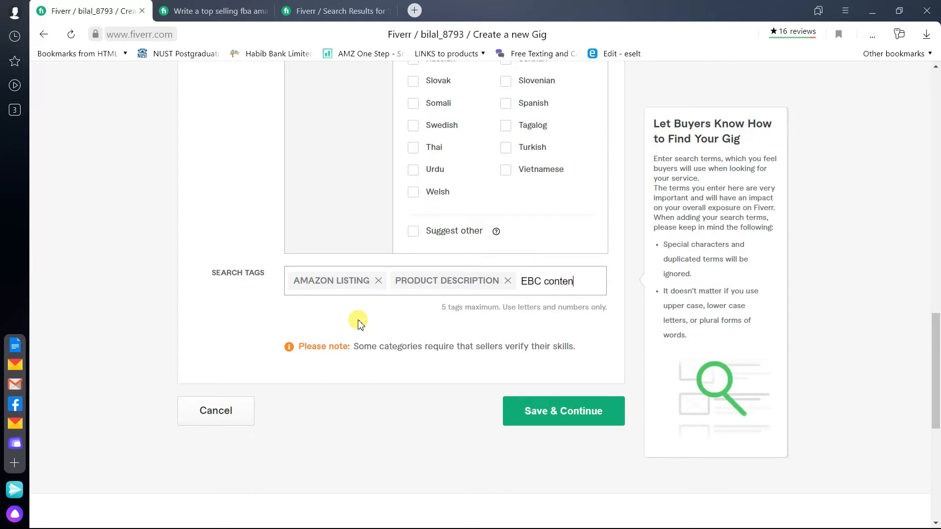
pyautogui.press('Return')
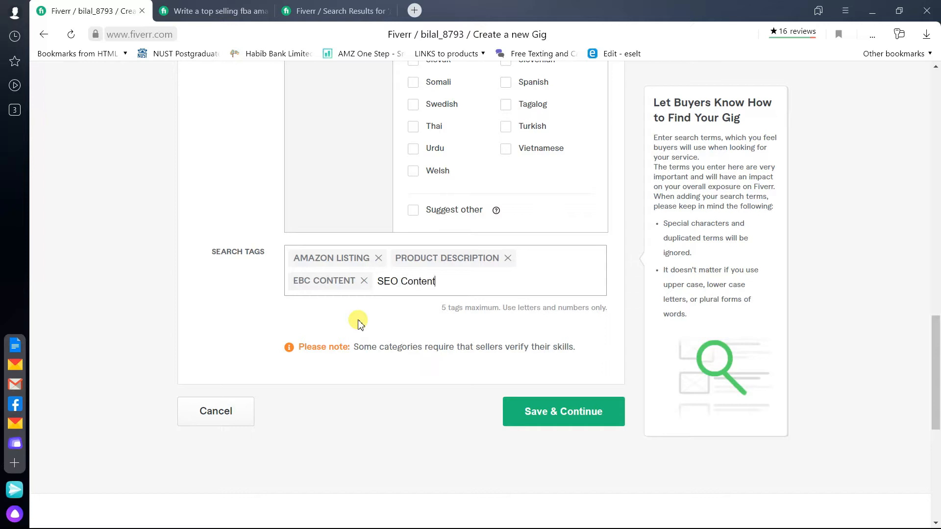
pyautogui.write('SEO Content')
pyautogui.press('Return')
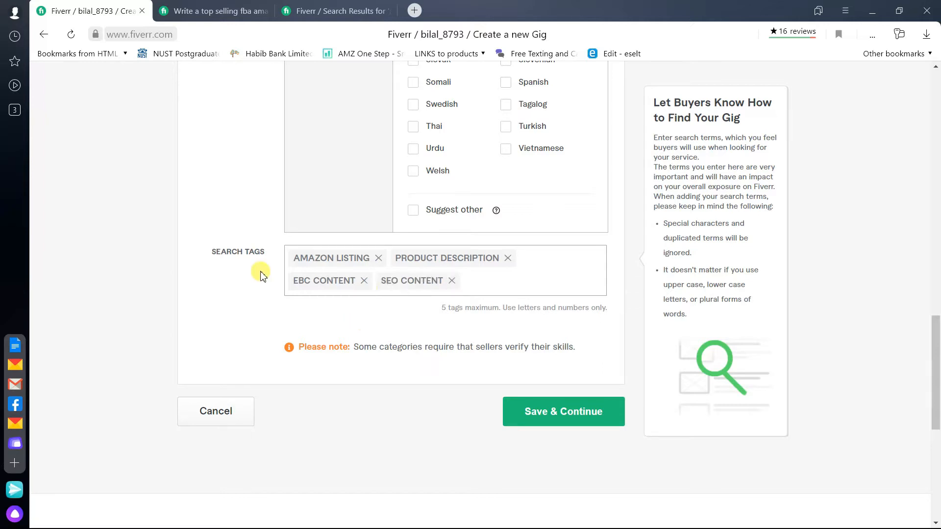
# - Review the full wording of the gig title and compare its keywords with the search tags
pyautogui.moveTo(936, 415); pyautogui.dragTo(937, 213)
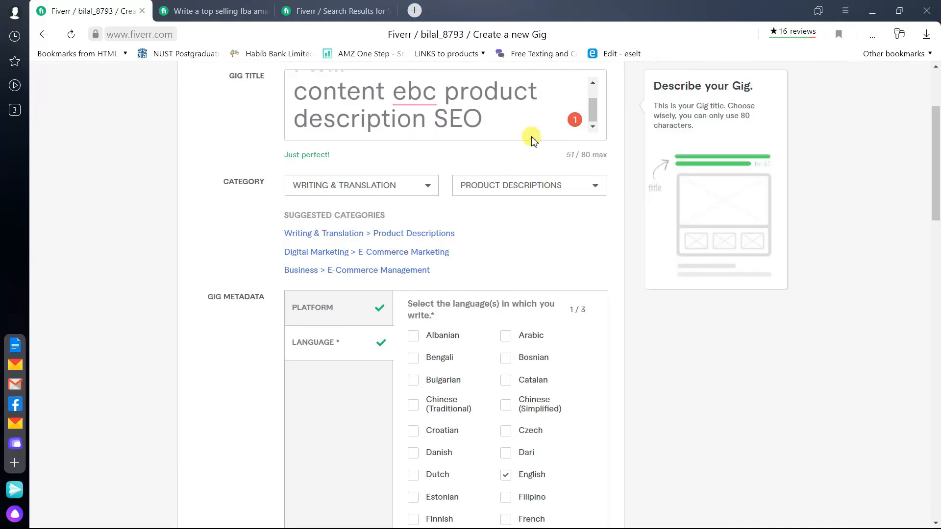
pyautogui.moveTo(521, 119); pyautogui.dragTo(339, 95)
pyautogui.moveTo(936, 201); pyautogui.dragTo(937, 152)
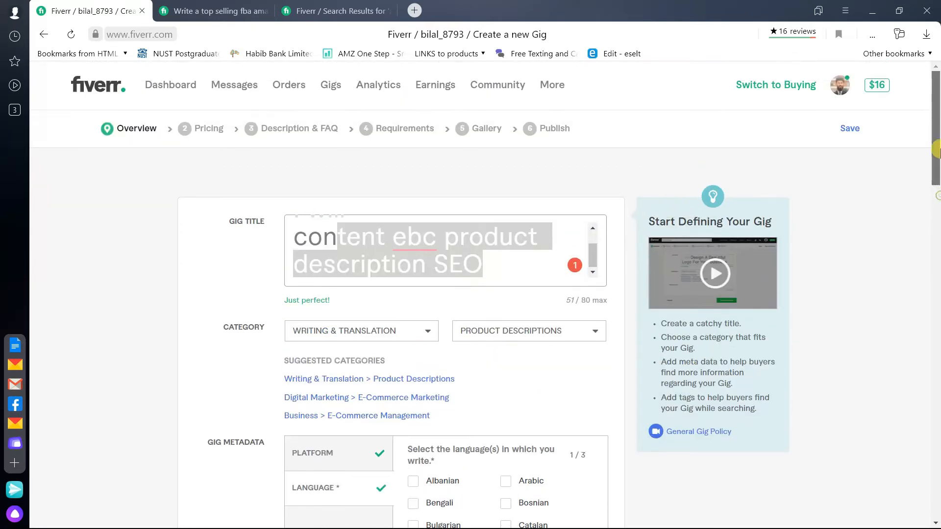
pyautogui.click(547, 275)
pyautogui.moveTo(517, 265); pyautogui.dragTo(231, 190)
pyautogui.click(405, 265)
pyautogui.moveTo(336, 232); pyautogui.dragTo(342, 183)
pyautogui.click(510, 267)
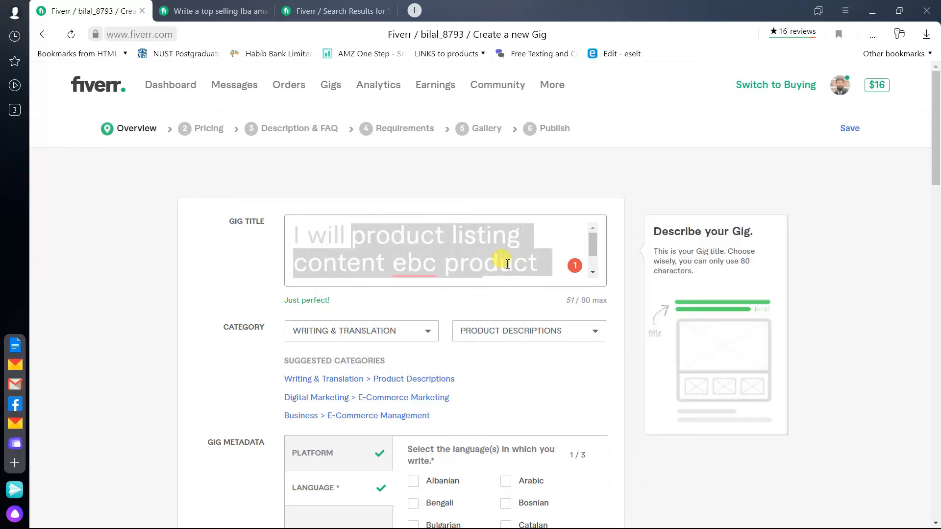
pyautogui.click(505, 262)
# - Save the gig overview and continue to its Scope & Pricing page
pyautogui.moveTo(937, 140); pyautogui.dragTo(936, 427)
pyautogui.click(577, 375)
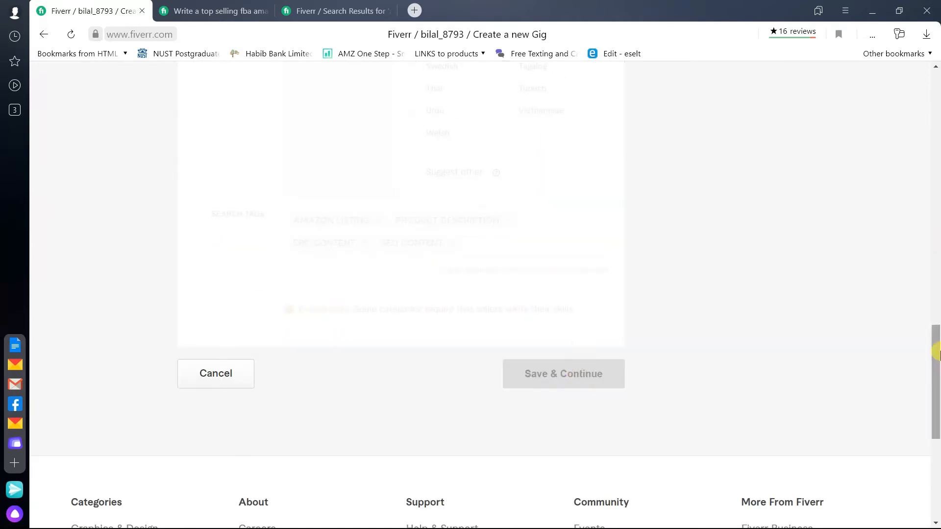
pyautogui.moveTo(937, 362); pyautogui.dragTo(937, 192)
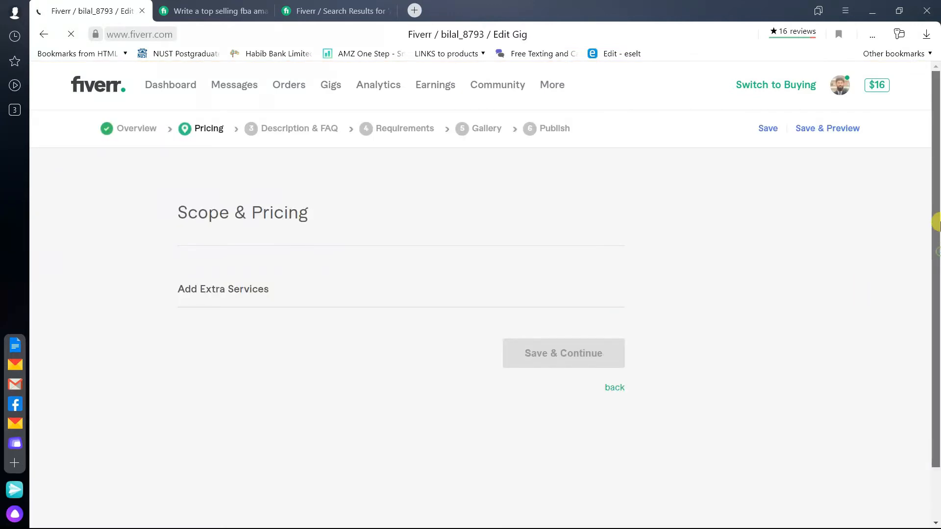
pyautogui.moveTo(940, 237)
pyautogui.mouseDown()
pyautogui.moveTo(940, 350)
pyautogui.moveTo(940, 242)
pyautogui.mouseUp()
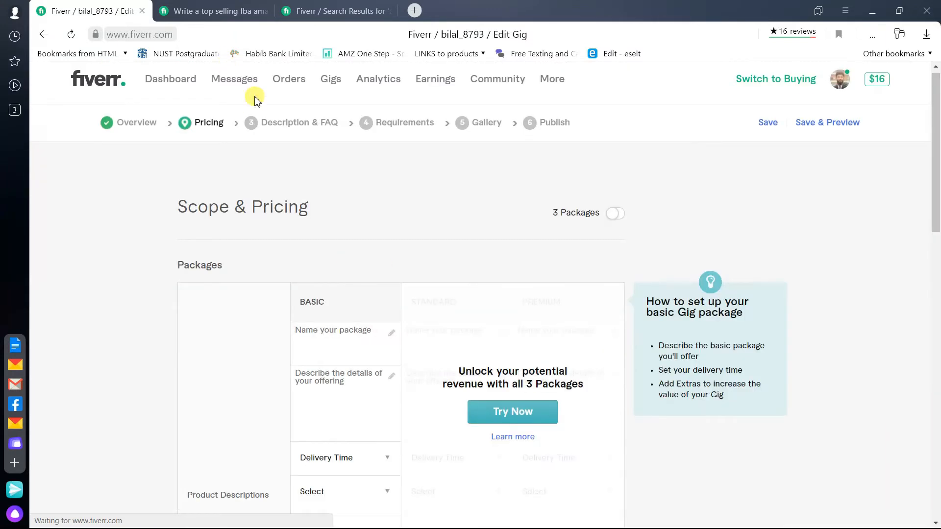
# - Open the gig "I will write an excellent SEO amazon product listing description" from the amazon product listing search results
pyautogui.click(333, 11)
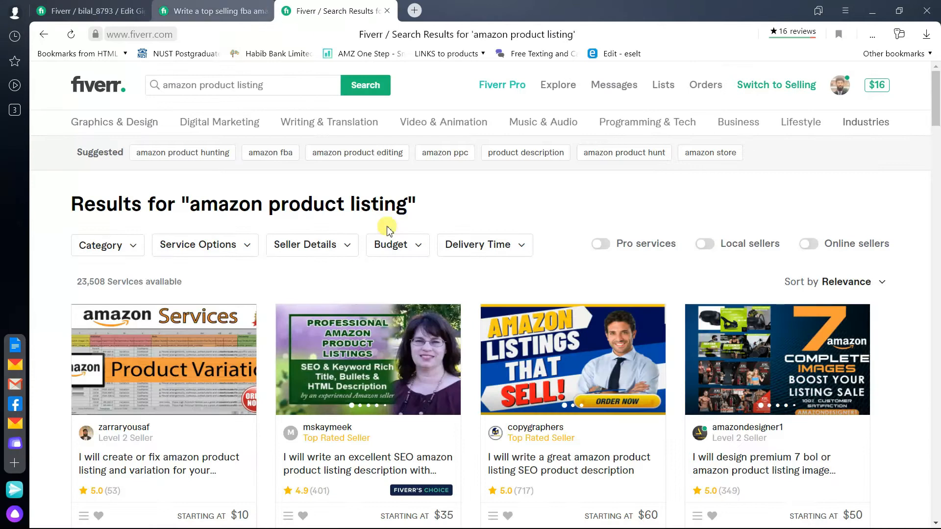
pyautogui.click(316, 466)
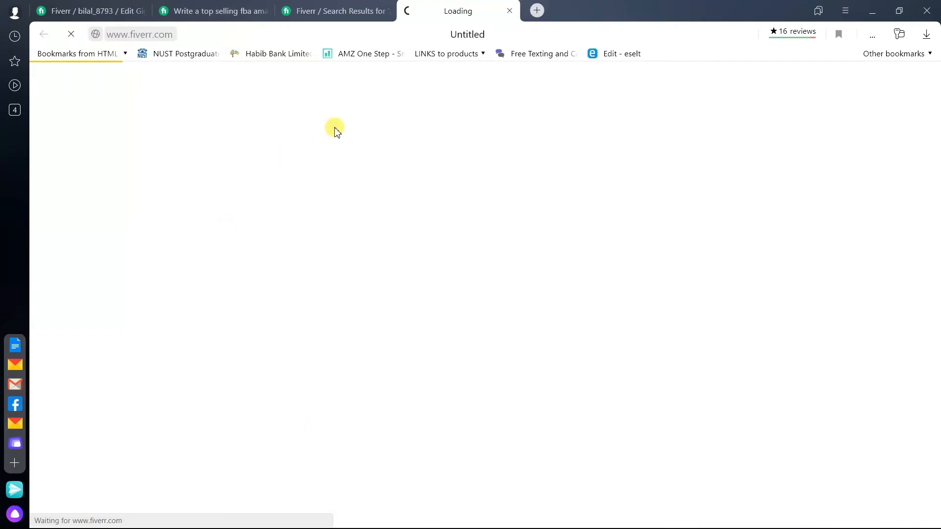
pyautogui.click(180, 4)
pyautogui.click(463, 4)
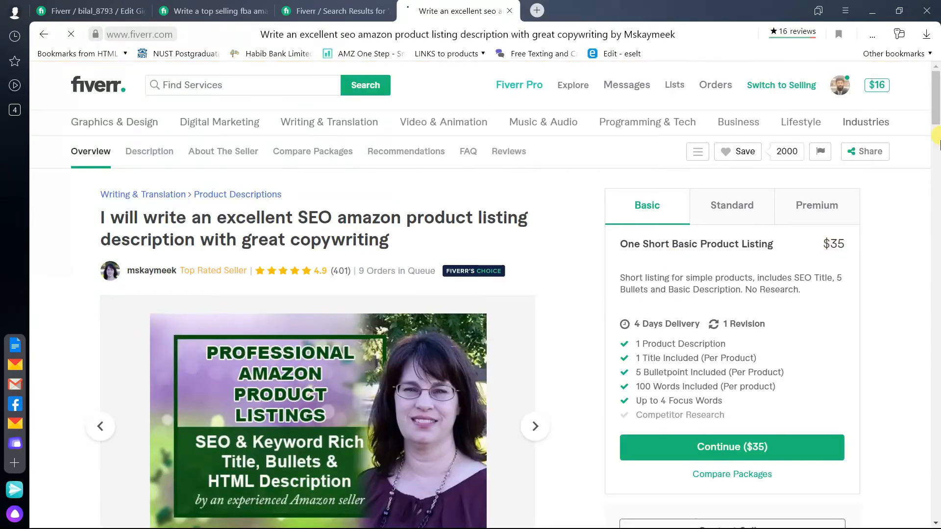
pyautogui.scroll(-2, 934, 96)
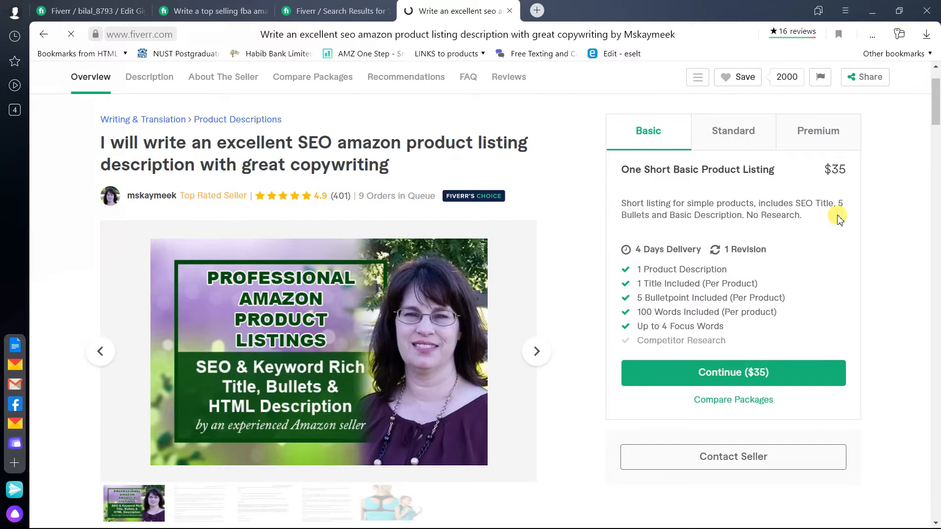
# - Copy the Basic package's two-line description text from the opened competitor gig
pyautogui.moveTo(666, 210); pyautogui.dragTo(599, 204)
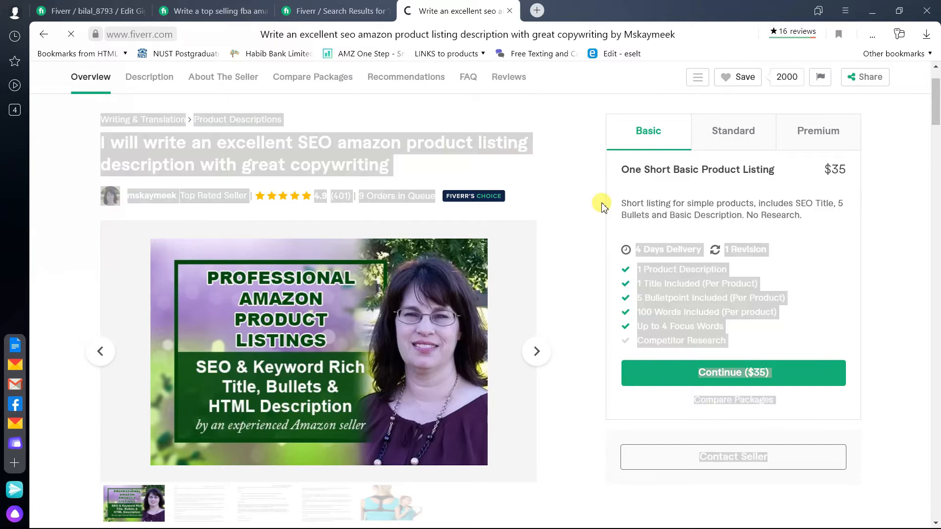
pyautogui.click(730, 216)
pyautogui.moveTo(806, 204); pyautogui.dragTo(677, 222)
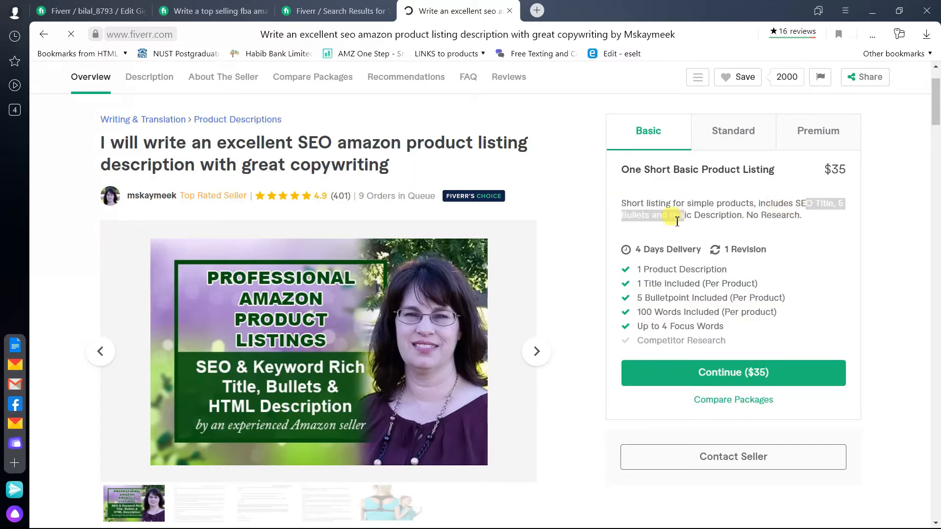
pyautogui.moveTo(617, 204); pyautogui.dragTo(806, 215)
pyautogui.hotkey('ctrl', 'c')
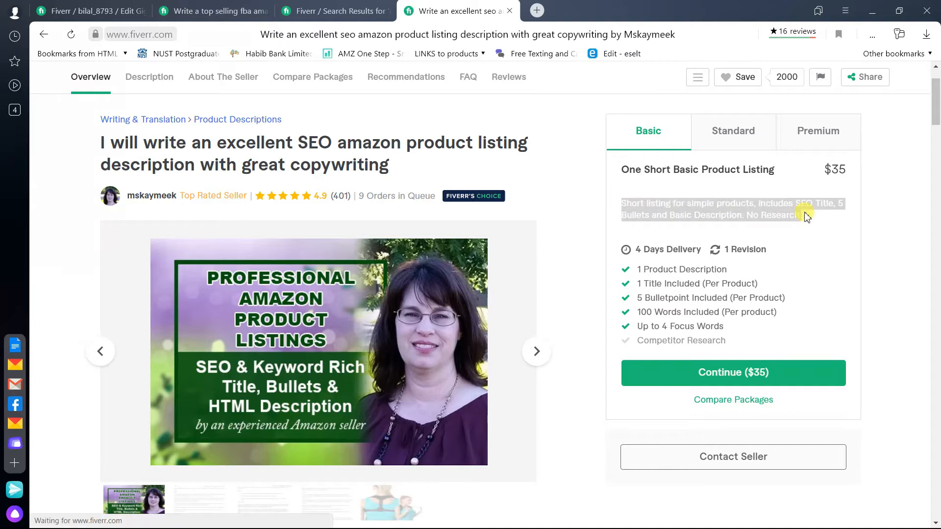
# - Return to the gig being edited and paste the copied text as the Basic package's description
pyautogui.click(93, 10)
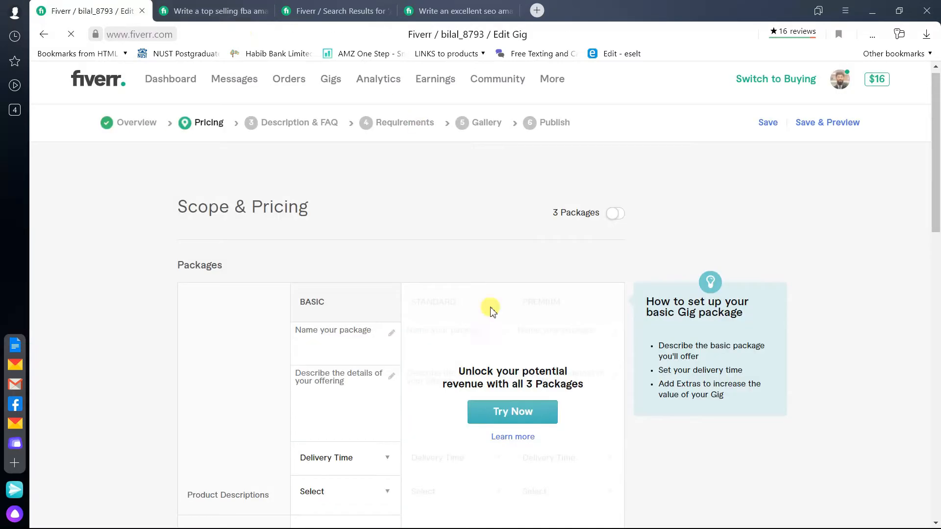
pyautogui.click(330, 404)
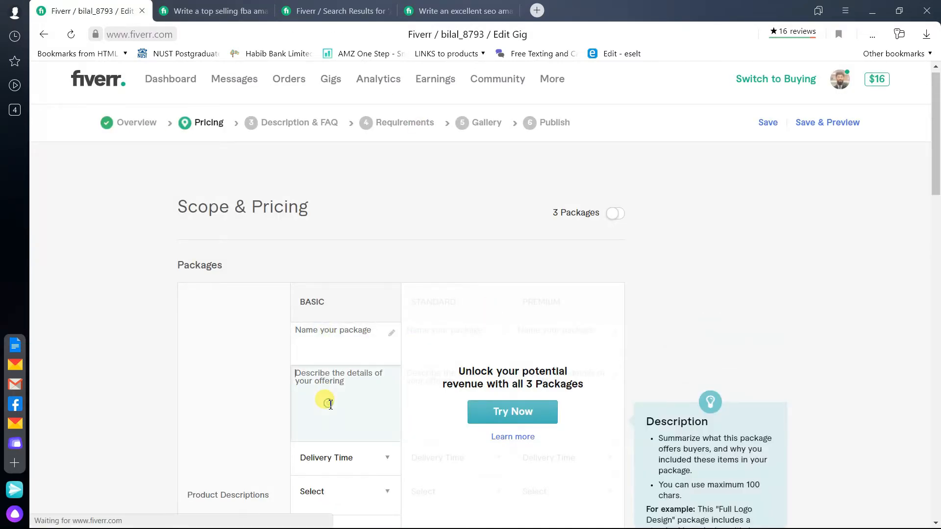
pyautogui.hotkey('ctrl', 'v')
# - Name the Basic package "Basic Pack" and set its delivery time to 3 days
pyautogui.click(329, 342)
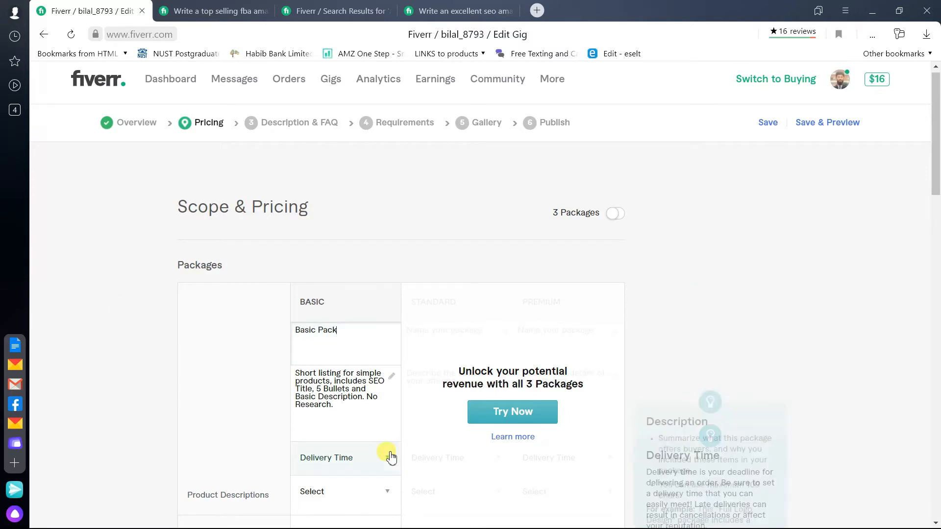
pyautogui.click(343, 457)
pyautogui.click(346, 522)
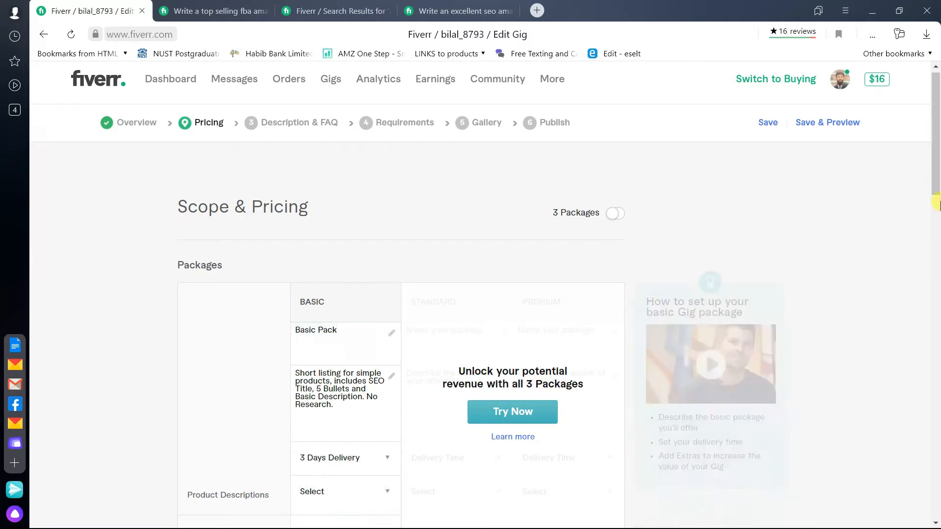
# - Set the Basic package's price to $50
pyautogui.scroll(-2, 607, 303)
pyautogui.scroll(-8, 936, 197)
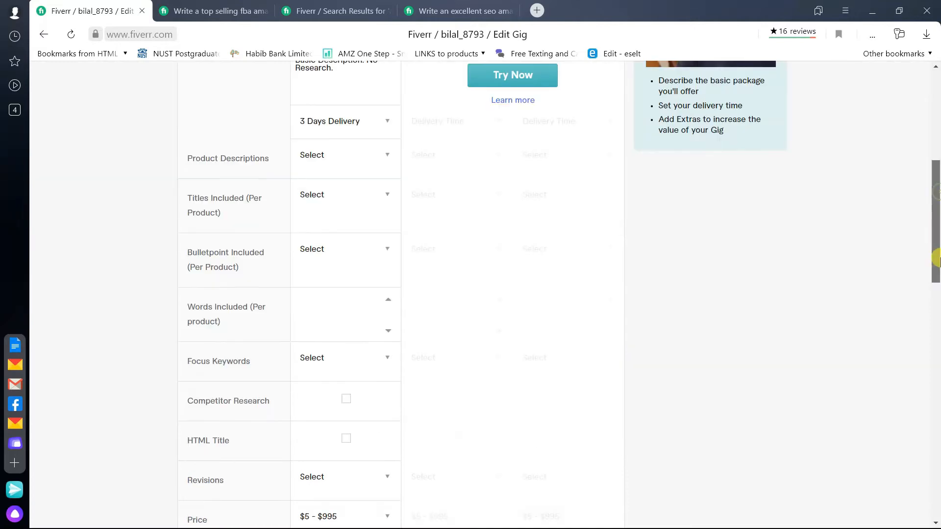
pyautogui.click(352, 401)
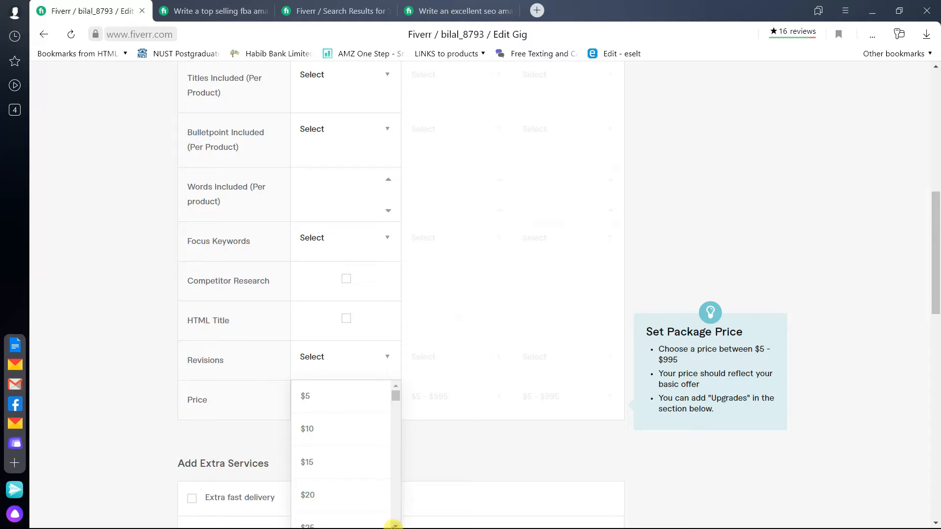
pyautogui.click(394, 523)
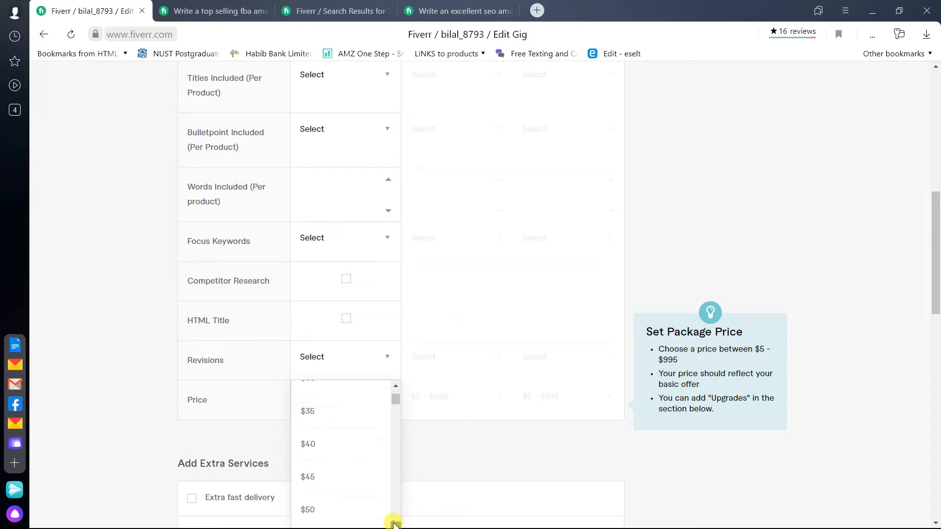
pyautogui.click(351, 485)
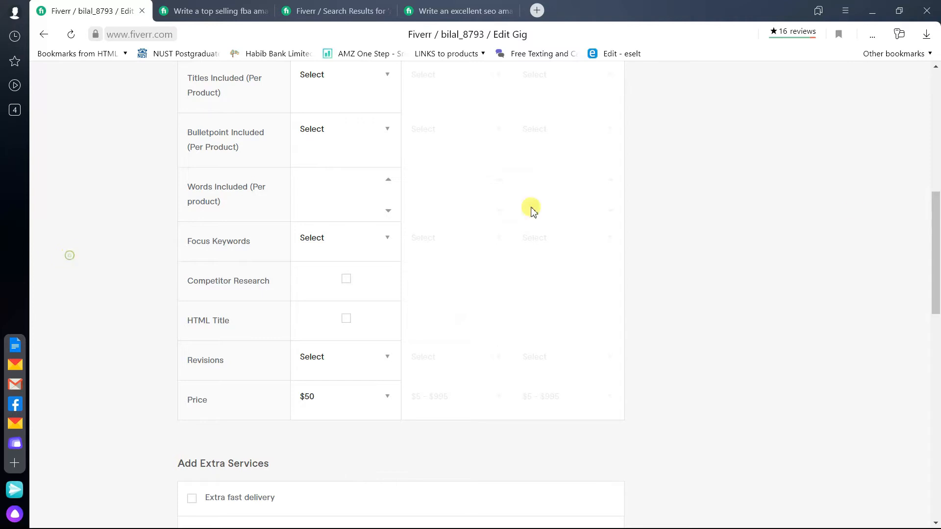
# - Set the Basic package to include 1 product description, 5 bullet points and 1 title per product
pyautogui.moveTo(935, 226); pyautogui.dragTo(936, 184)
pyautogui.click(357, 207)
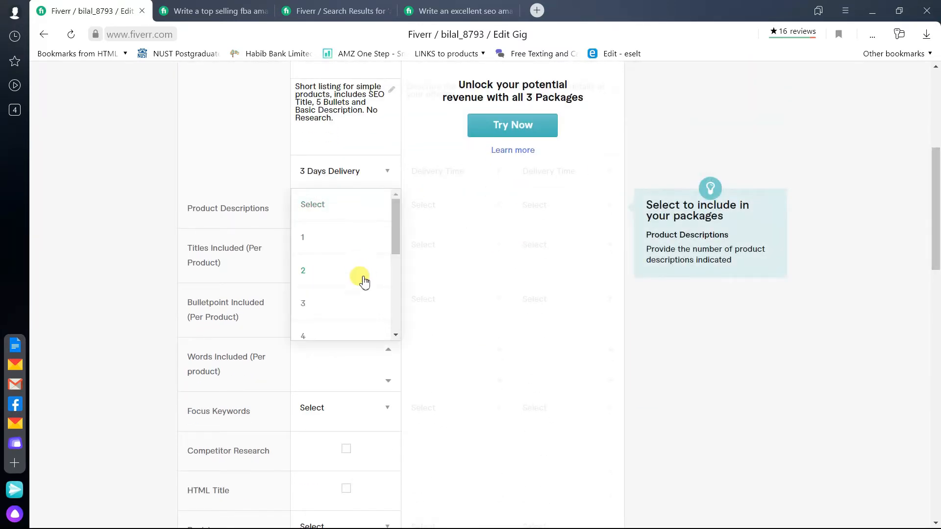
pyautogui.click(341, 238)
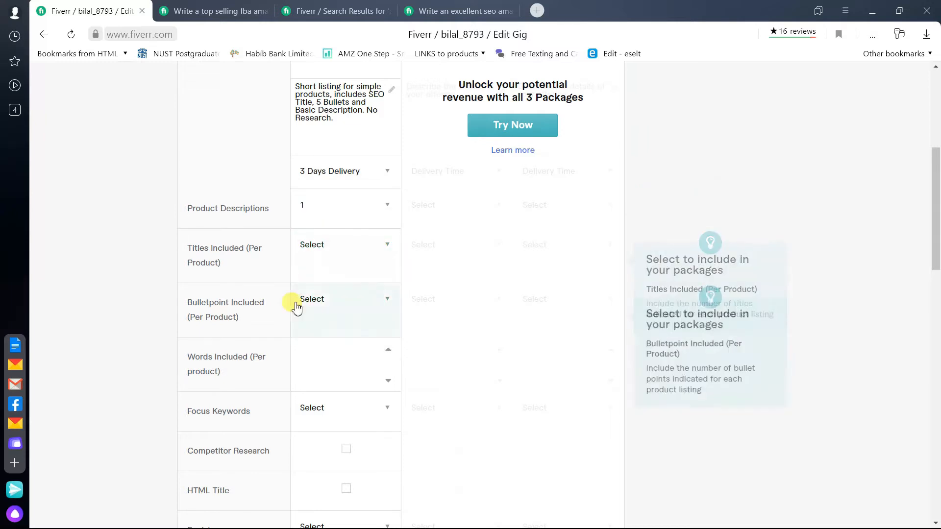
pyautogui.click(341, 321)
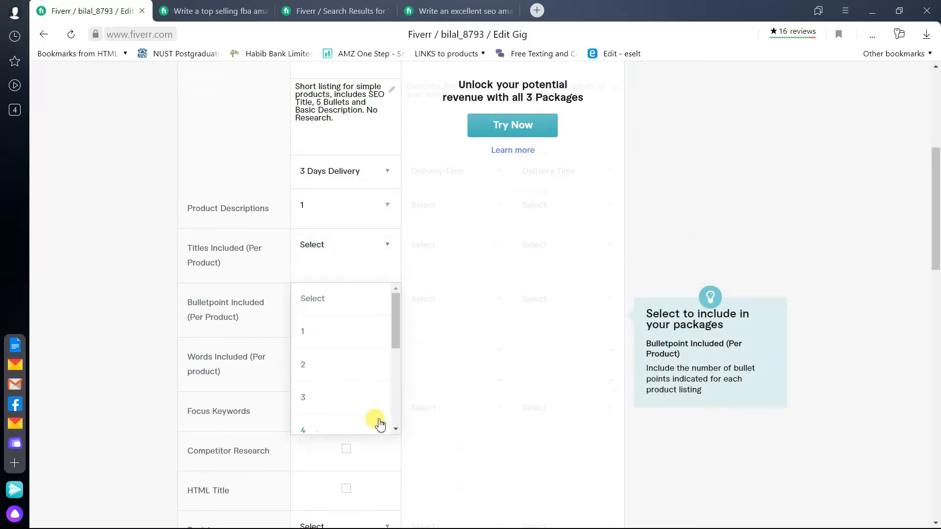
pyautogui.click(395, 431)
pyautogui.click(361, 420)
pyautogui.click(343, 247)
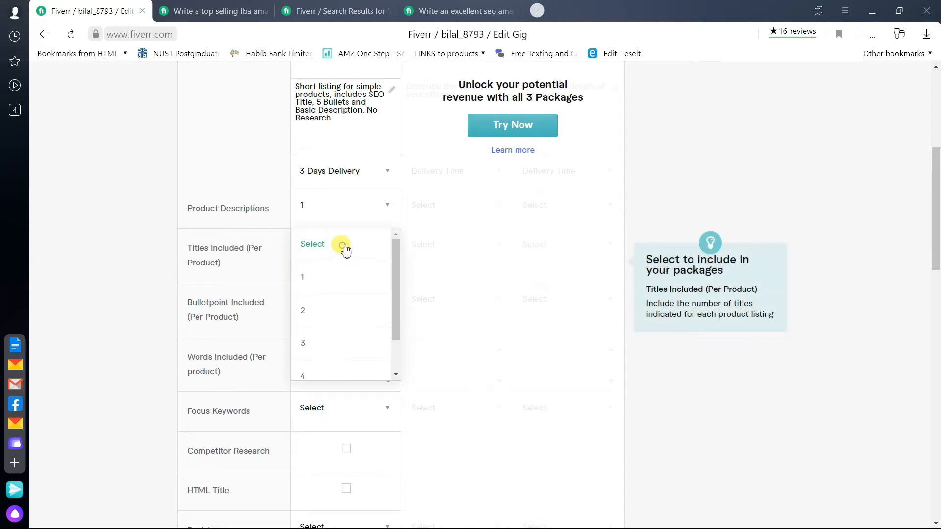
pyautogui.click(342, 279)
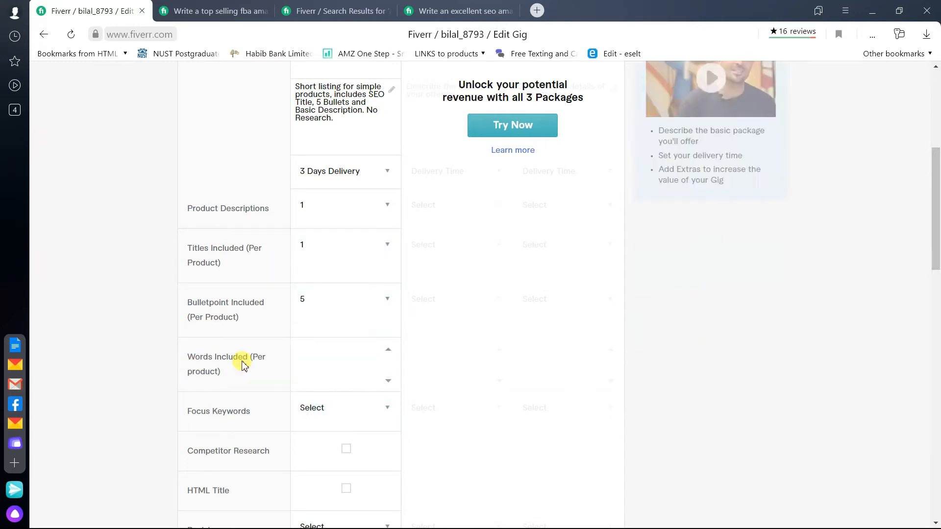
# - Set the Basic package's included words to 500 and focus keywords to 7, and save the pricing page
pyautogui.click(338, 369)
pyautogui.write('500')
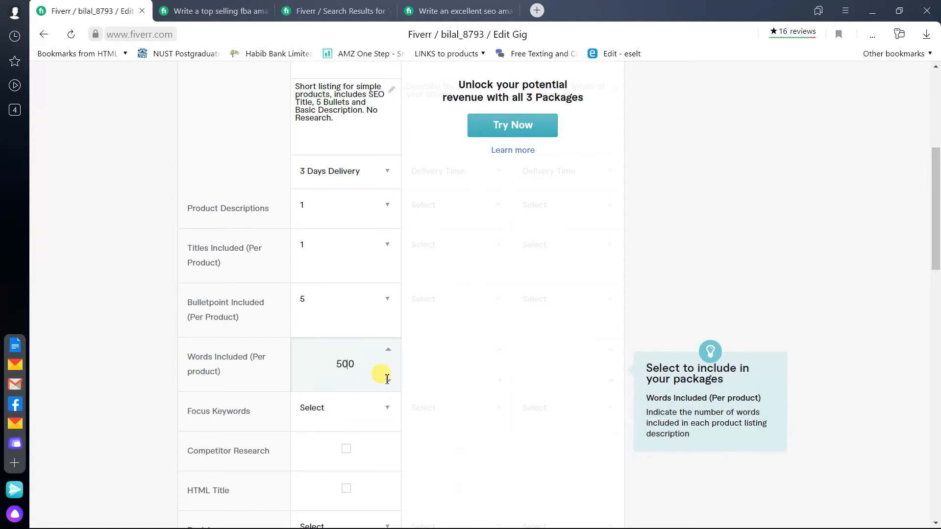
pyautogui.click(110, 360)
pyautogui.moveTo(939, 194); pyautogui.dragTo(937, 269)
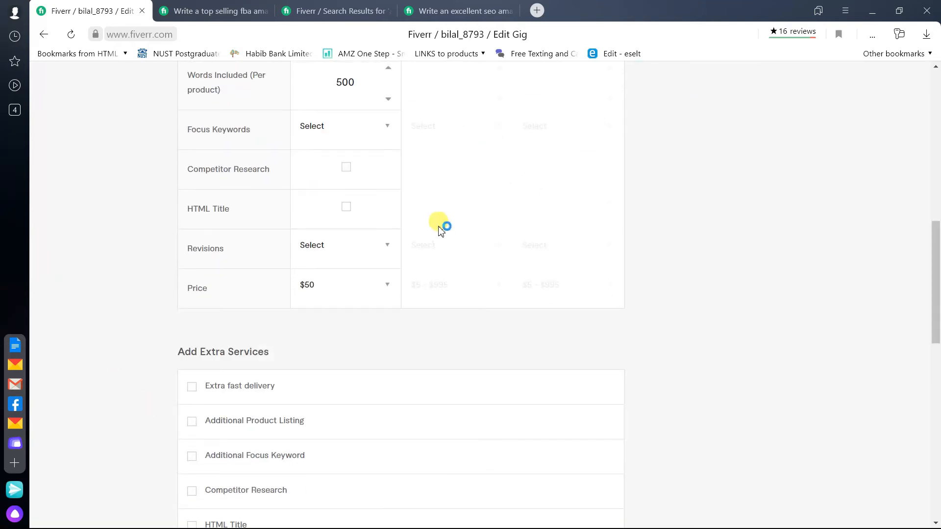
pyautogui.click(376, 127)
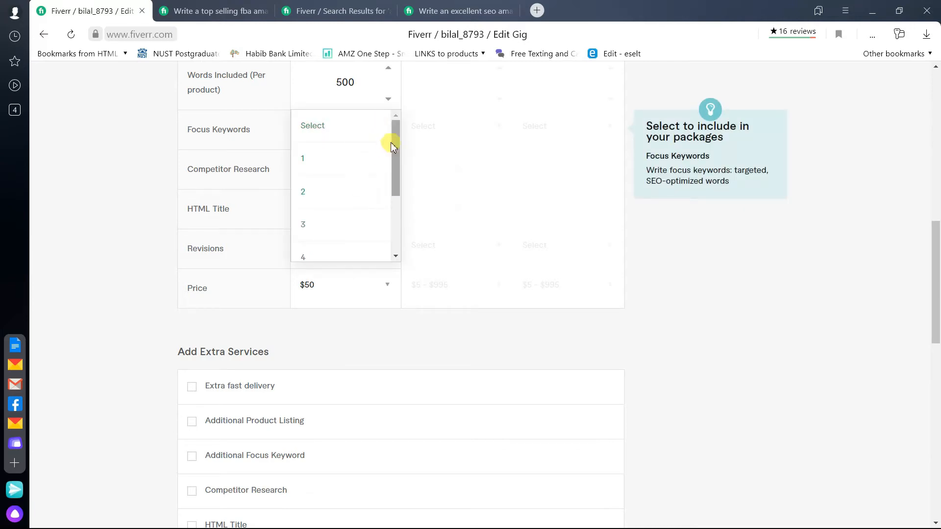
pyautogui.moveTo(392, 144); pyautogui.dragTo(337, 265)
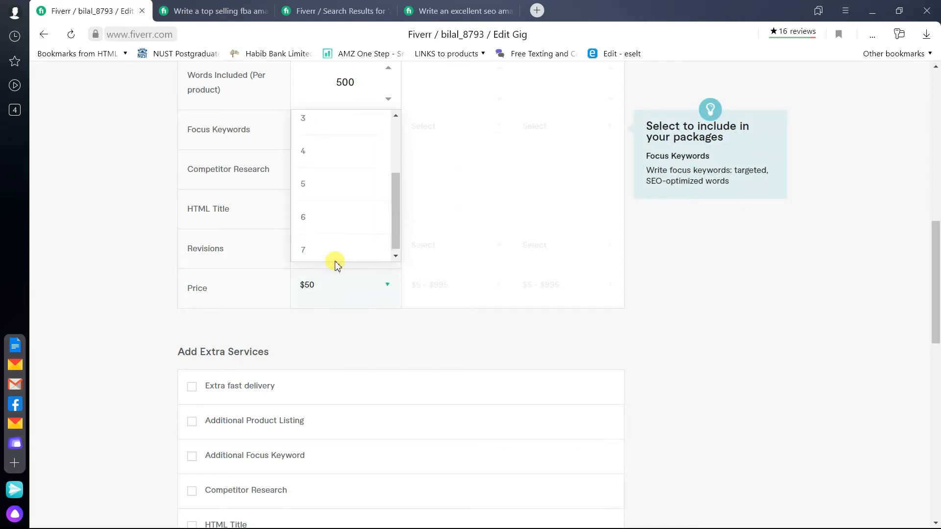
pyautogui.click(335, 252)
pyautogui.moveTo(936, 279); pyautogui.dragTo(937, 394)
pyautogui.click(534, 263)
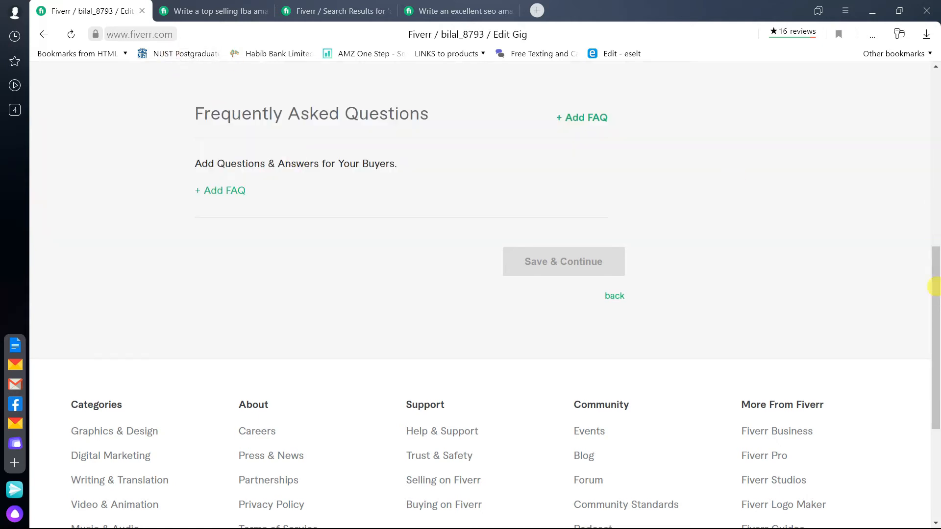
# - Copy the opened competitor gig's description from "With over 10 years" through the end of its bulleted list
pyautogui.scroll(6, 935, 287)
pyautogui.click(335, 274)
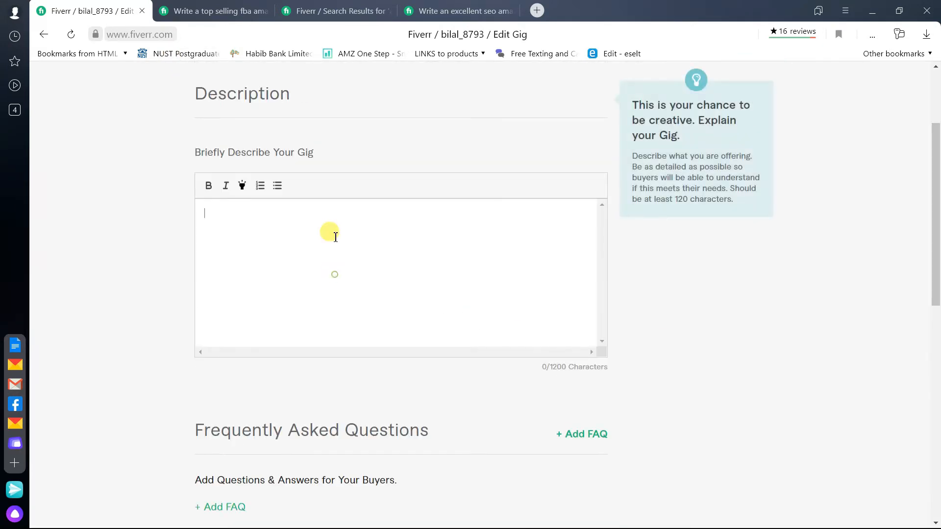
pyautogui.click(458, 11)
pyautogui.moveTo(936, 97); pyautogui.dragTo(937, 157)
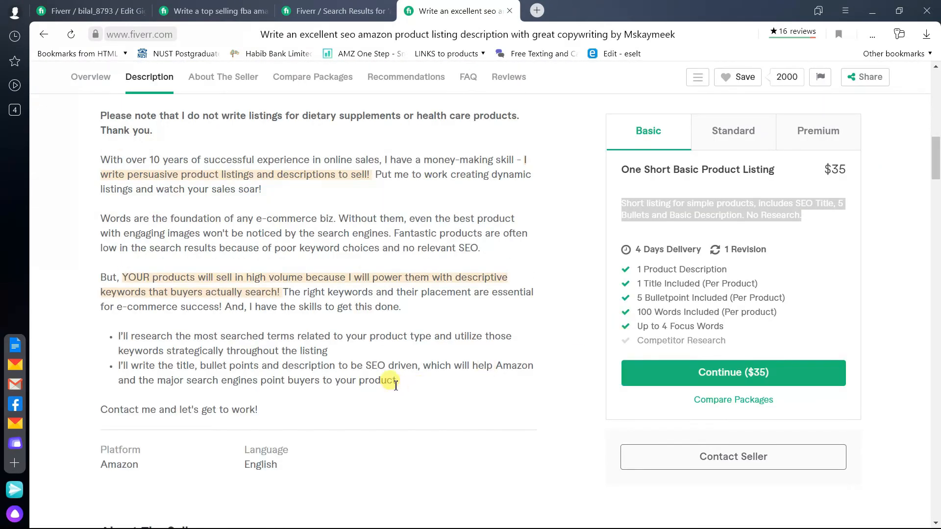
pyautogui.moveTo(397, 382); pyautogui.dragTo(184, 308)
pyautogui.click(183, 240)
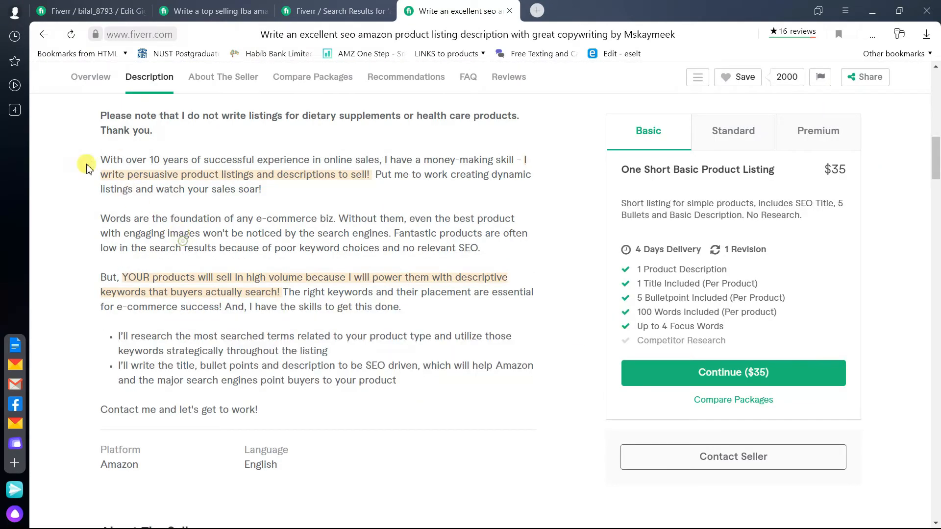
pyautogui.moveTo(97, 163); pyautogui.dragTo(419, 391)
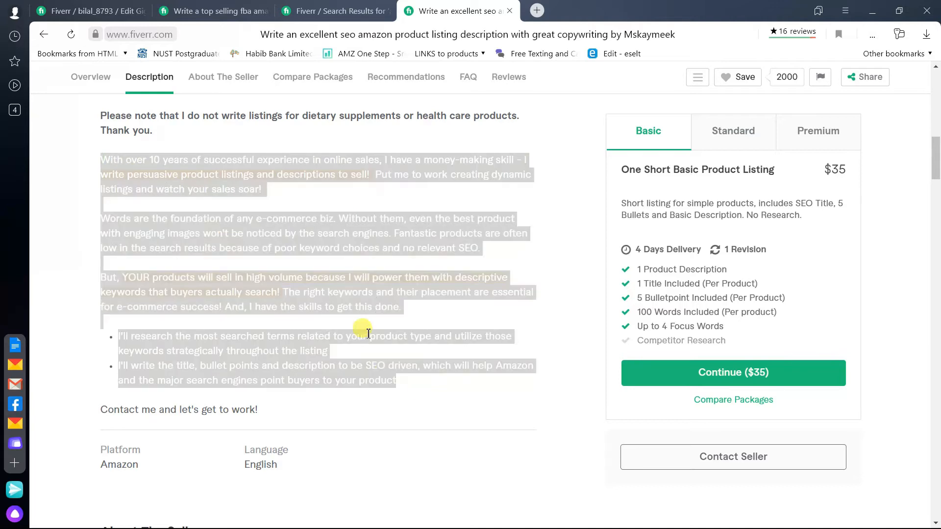
pyautogui.rightClick(351, 316)
pyautogui.click(368, 328)
# - Return to the gig being edited and paste the copied text as the gig's description
pyautogui.click(147, 6)
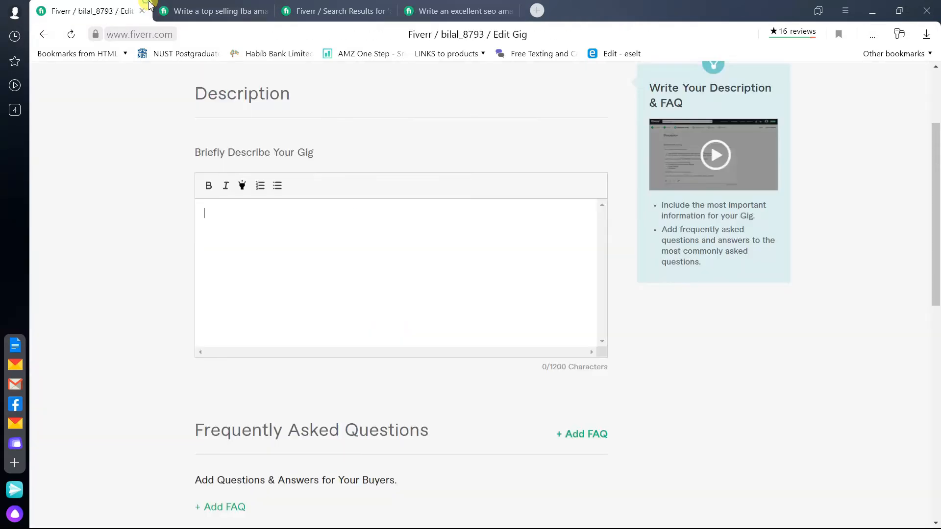
pyautogui.click(198, 5)
pyautogui.click(93, 11)
pyautogui.click(336, 257)
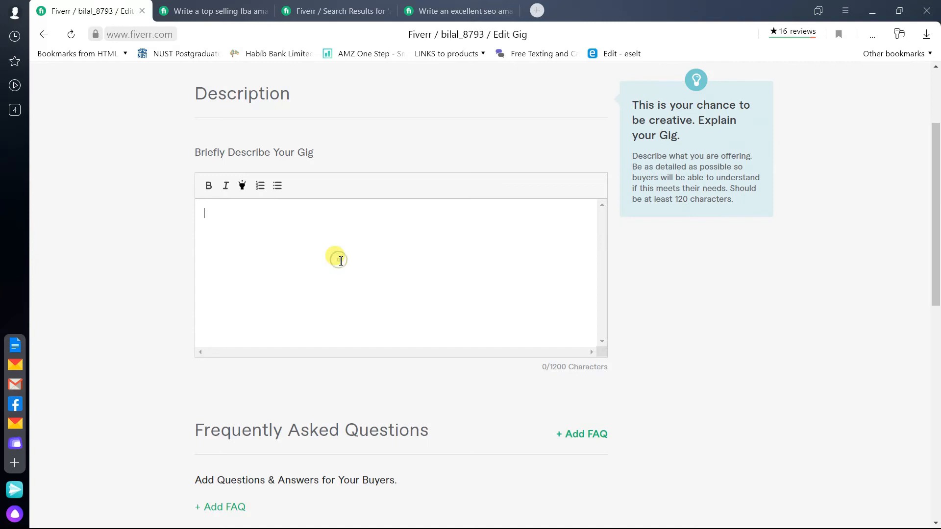
pyautogui.hotkey('ctrl', 'v')
pyautogui.click(206, 78)
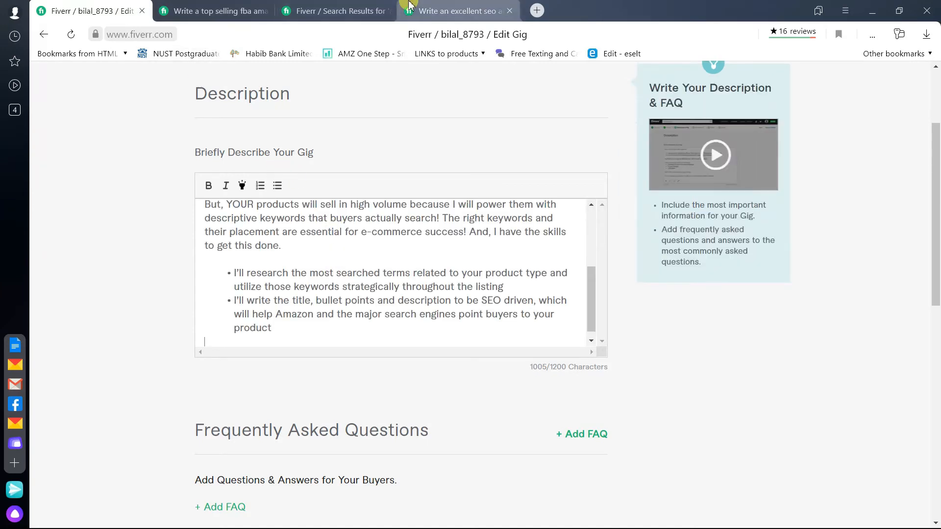
pyautogui.click(340, 7)
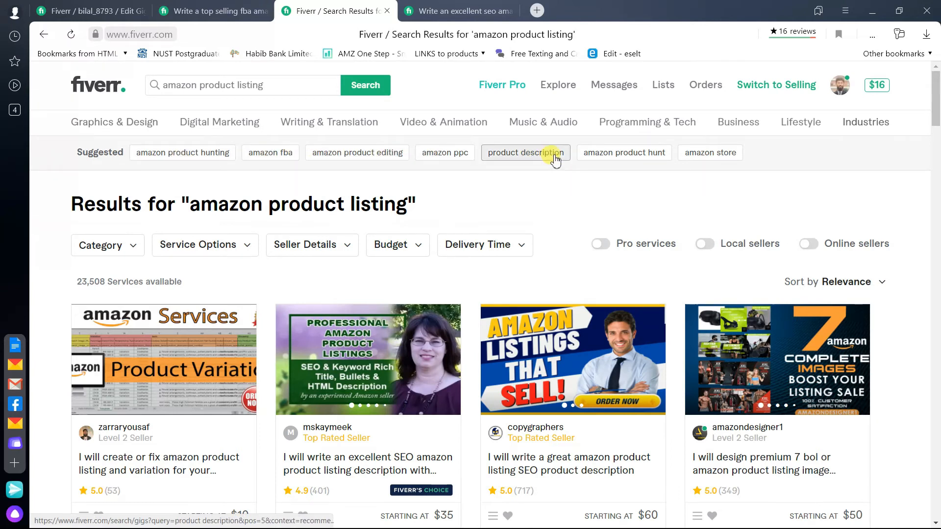
pyautogui.click(83, 11)
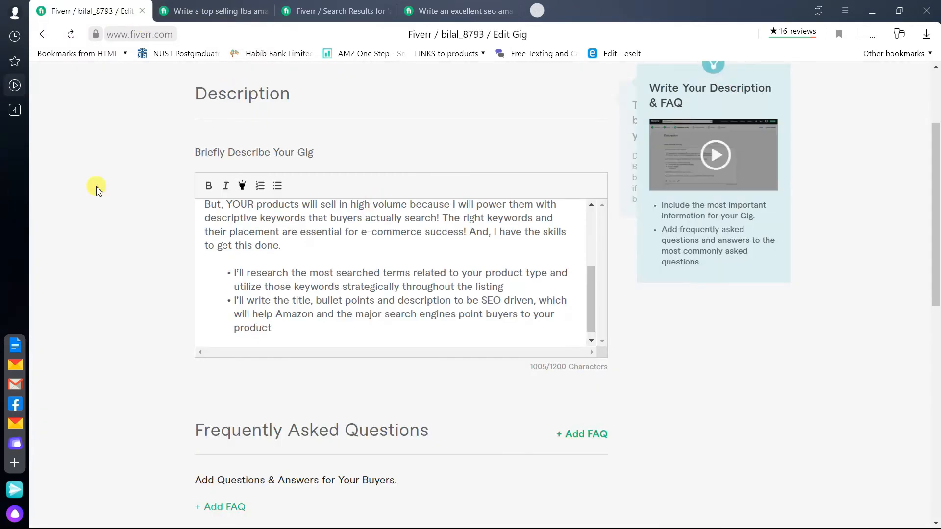
# - Replace the description's opening paragraph with "I will write excellent and compelling product listing and enhanced brand content." and save the page
pyautogui.scroll(2, 936, 219)
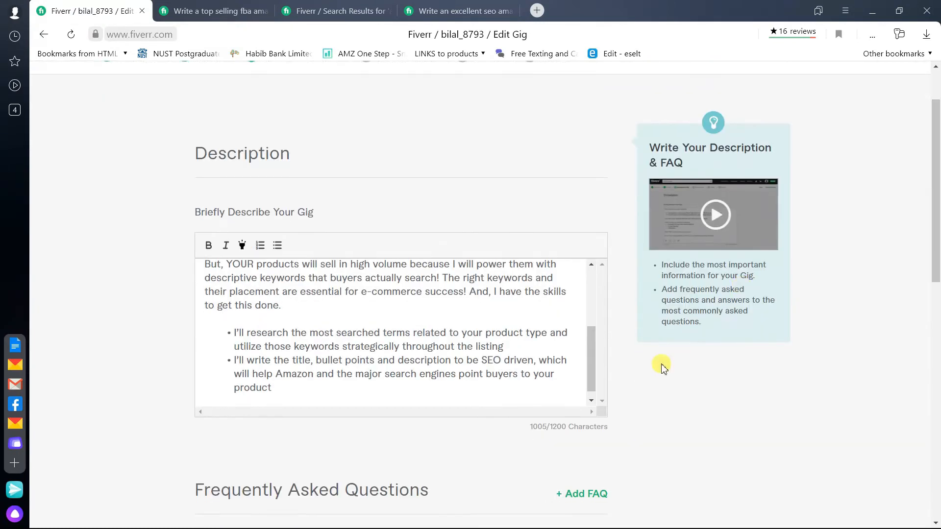
pyautogui.moveTo(590, 363); pyautogui.dragTo(589, 273)
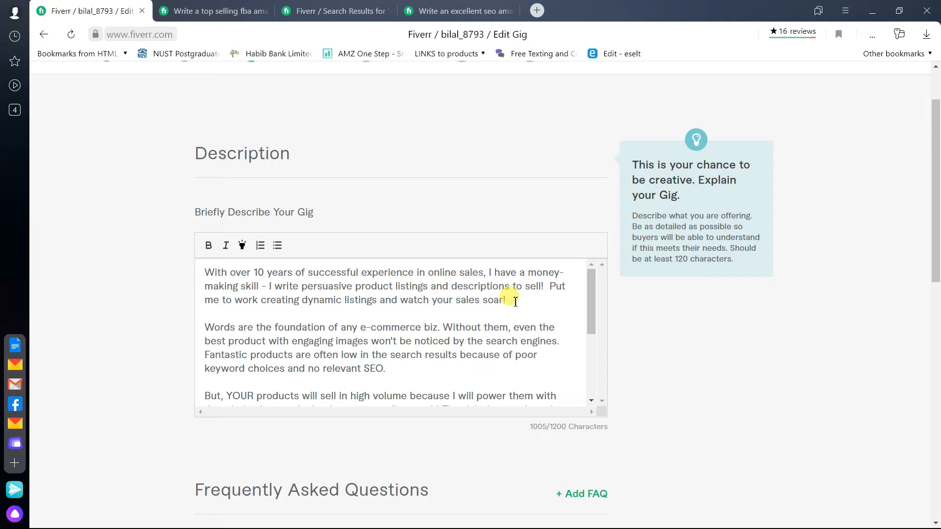
pyautogui.moveTo(516, 294); pyautogui.dragTo(211, 275)
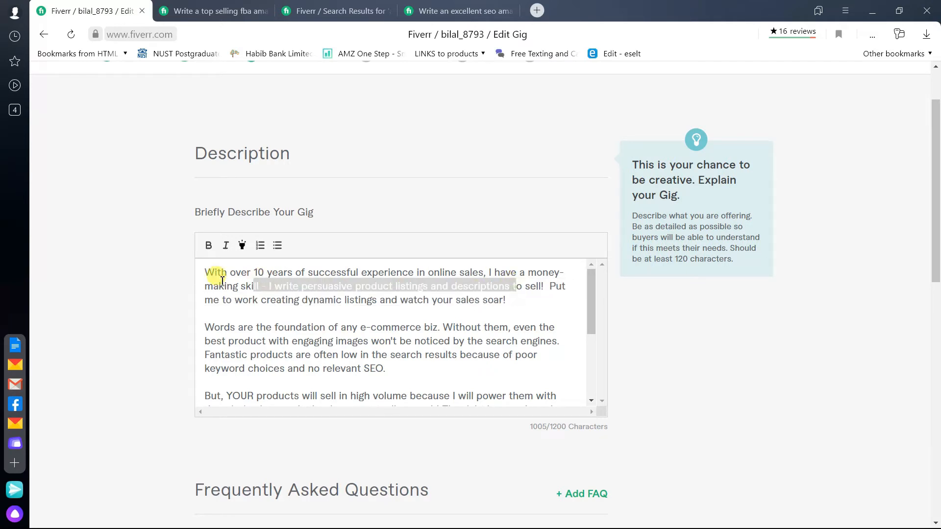
pyautogui.moveTo(537, 304); pyautogui.dragTo(204, 251)
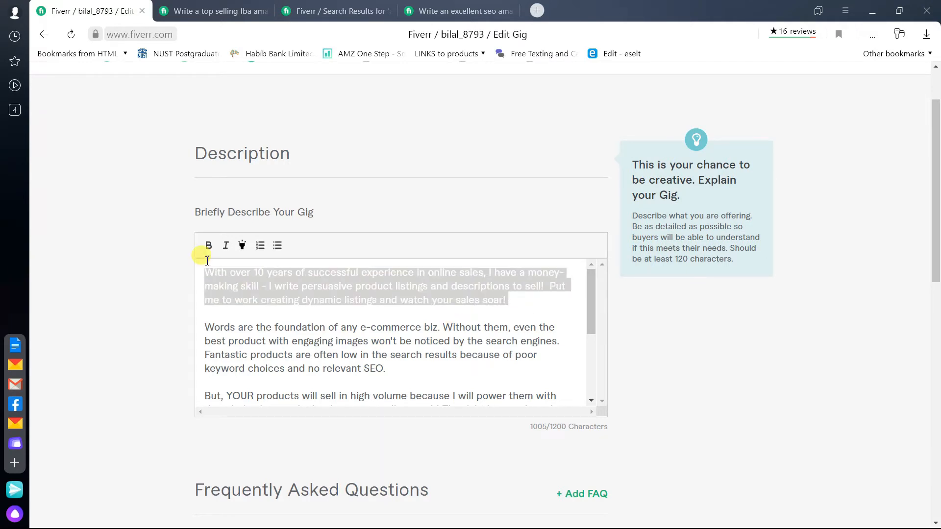
pyautogui.press('BackSpace')
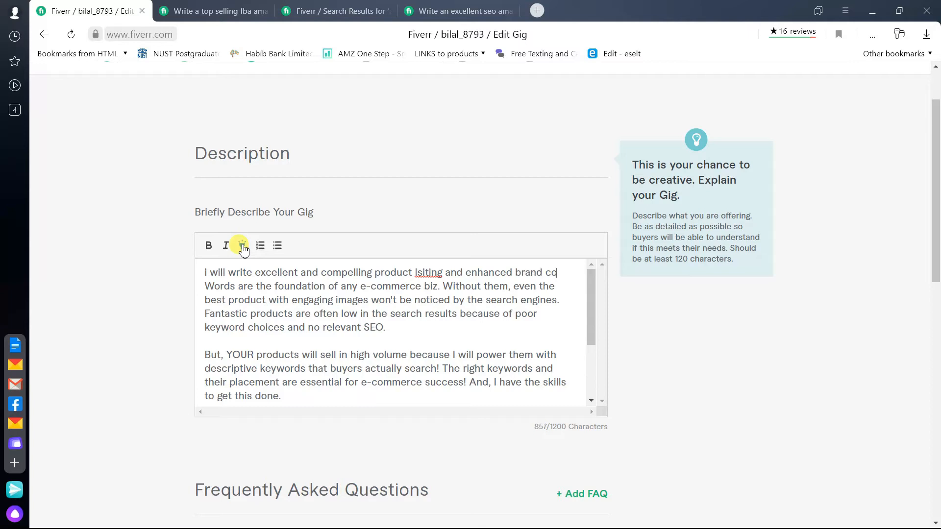
pyautogui.write('nyten')
pyautogui.press('BackSpace')
pyautogui.press('BackSpace')
pyautogui.write('ent')
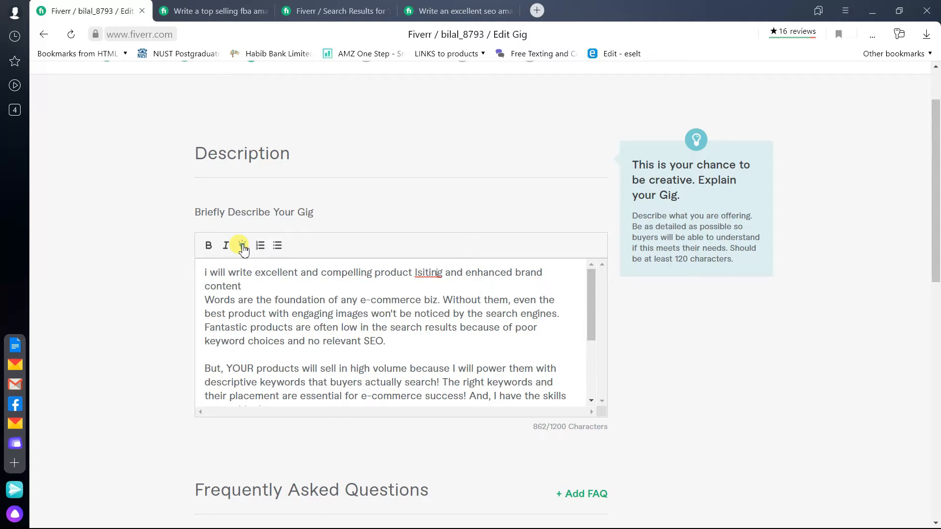
pyautogui.rightClick(437, 272)
pyautogui.press('Return')
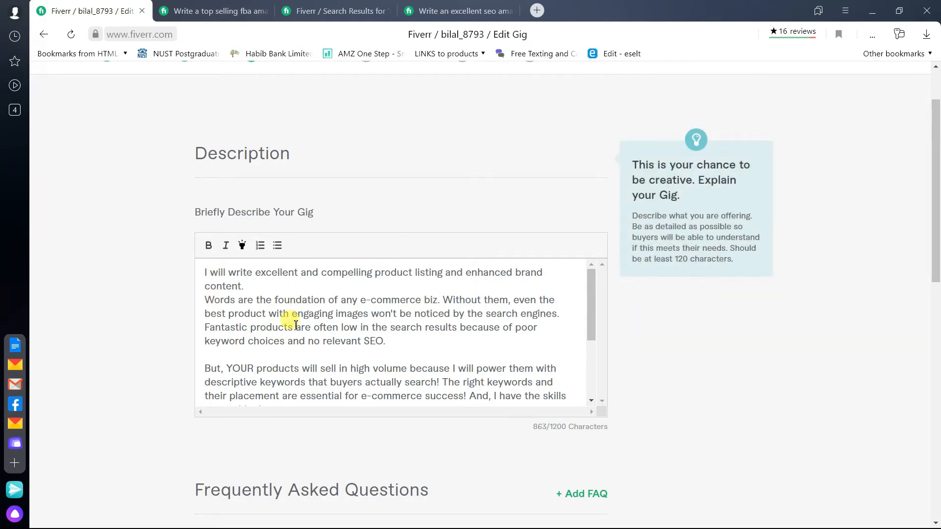
pyautogui.moveTo(936, 187); pyautogui.dragTo(938, 309)
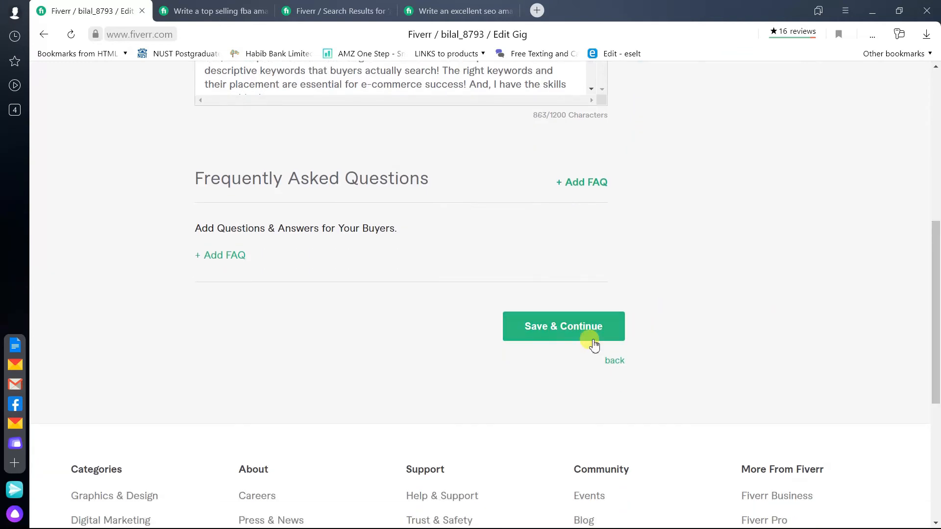
pyautogui.click(567, 334)
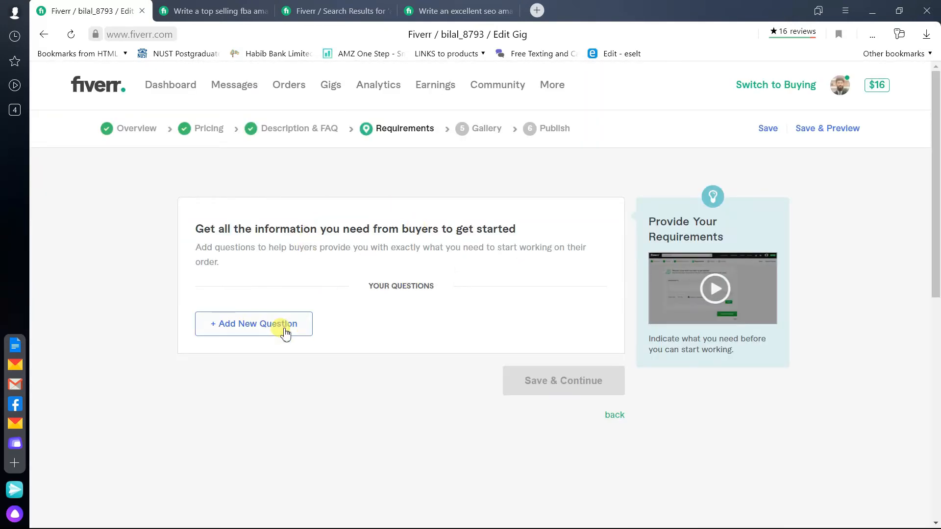
# - Add the required free-text buyer question "Please Dm me before placing an order." and save the requirements page
pyautogui.click(298, 321)
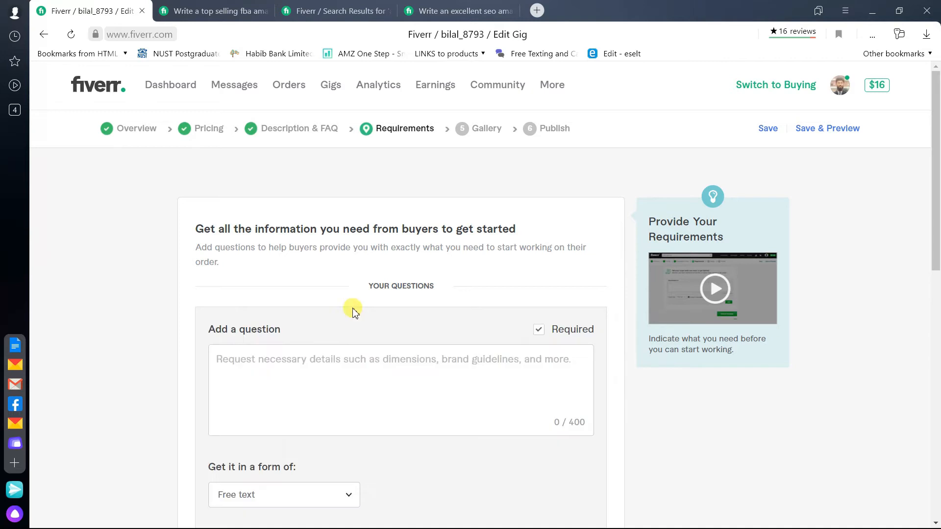
pyautogui.write('P')
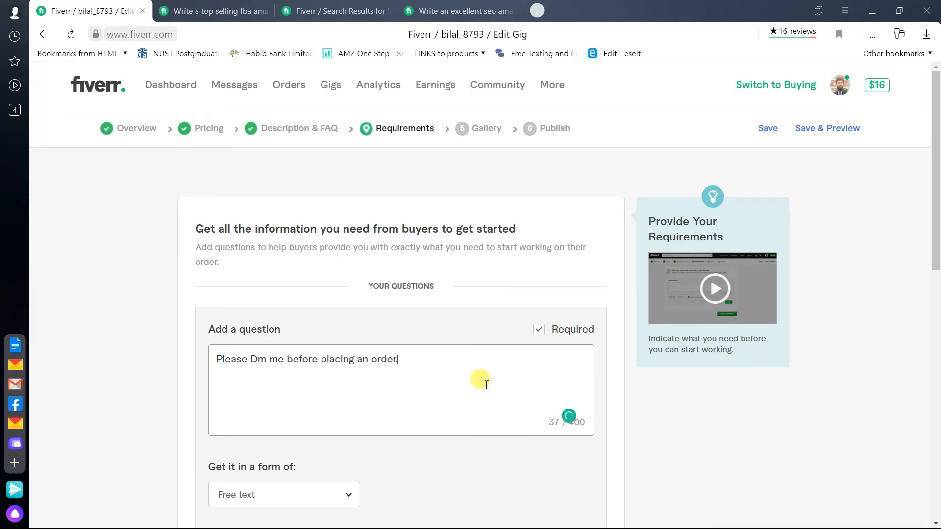
pyautogui.scroll(-5, 732, 336)
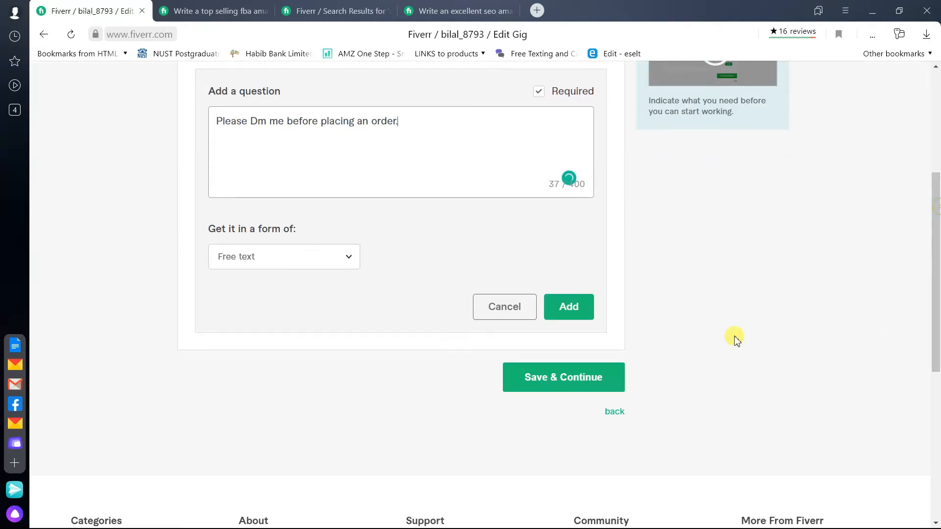
pyautogui.click(567, 304)
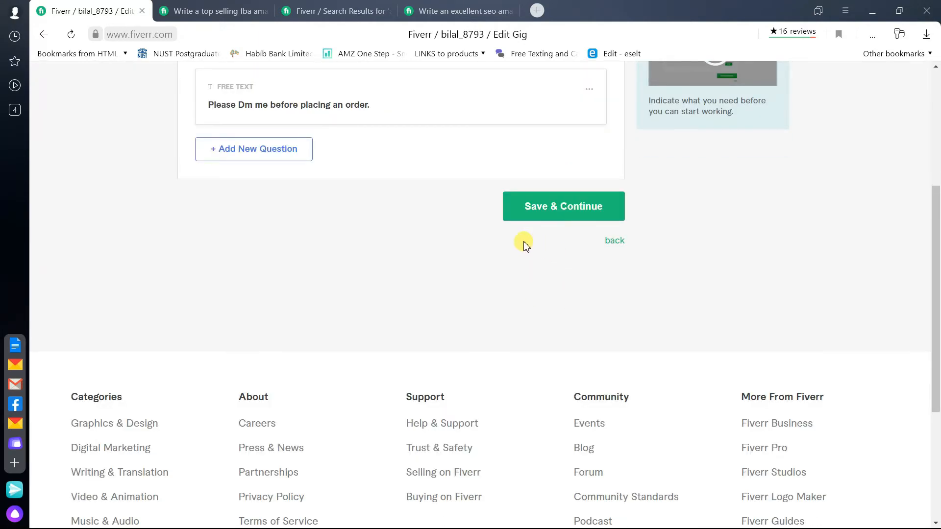
pyautogui.scroll(3, 935, 192)
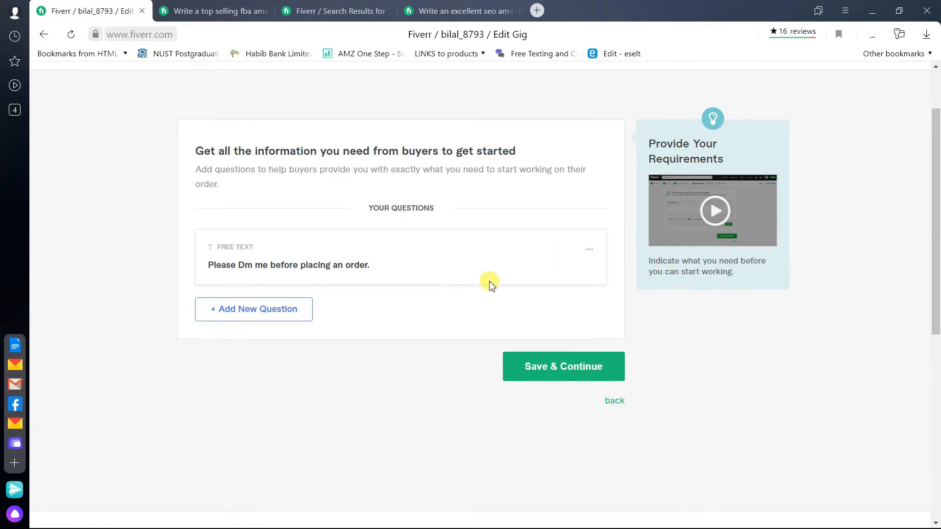
pyautogui.click(544, 373)
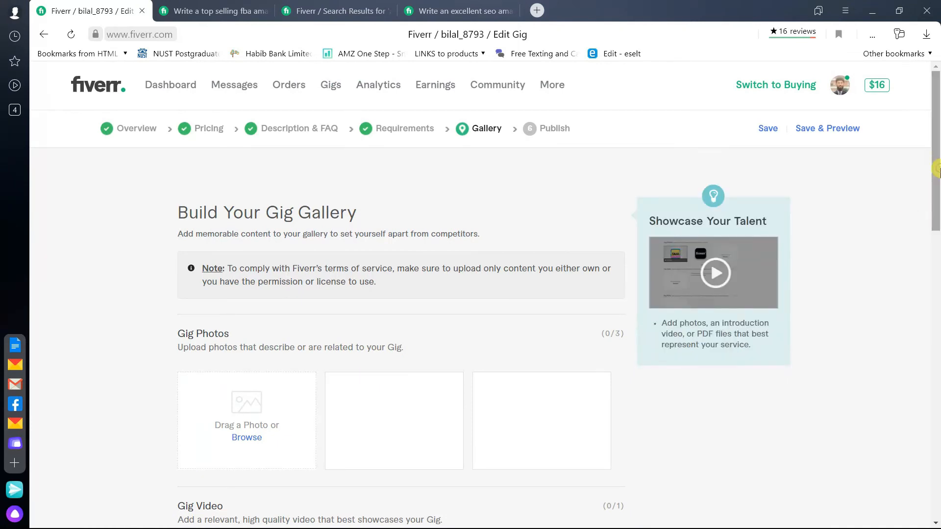
# - Add two spreadsheet images from the Data Entry folder as the gig's first two gallery photos
pyautogui.hotkey('alt', 'Tab')
pyautogui.hotkey('alt', 'Tab')
pyautogui.hotkey('alt', 'Tab')
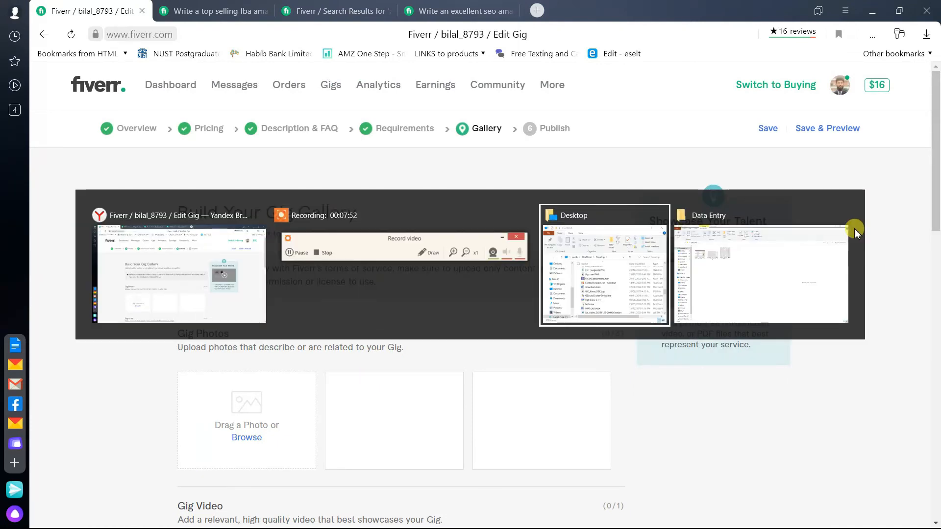
pyautogui.hotkey('alt', 'Tab')
pyautogui.moveTo(223, 169); pyautogui.dragTo(279, 434)
pyautogui.hotkey('alt', 'Tab')
pyautogui.click(260, 139)
pyautogui.hotkey('alt', 'Tab')
pyautogui.moveTo(318, 310); pyautogui.dragTo(380, 417)
pyautogui.scroll(-4, 936, 250)
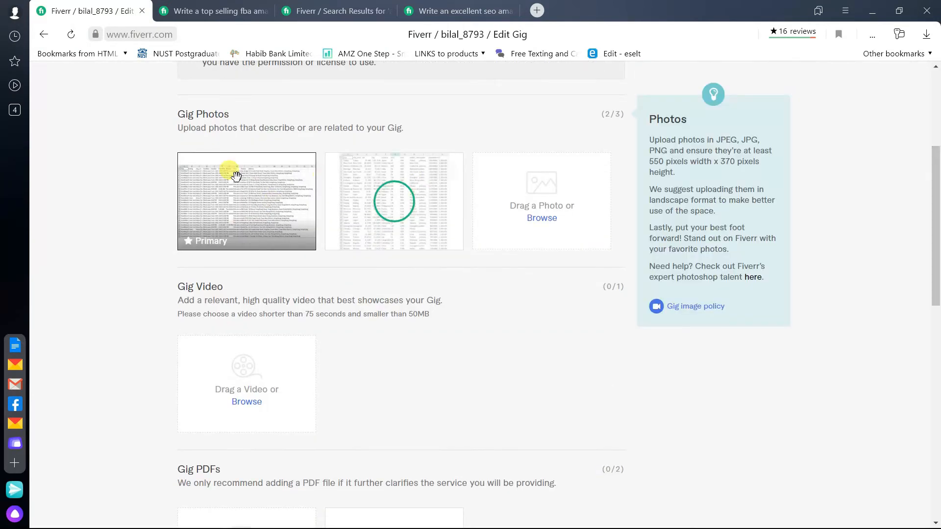
# - Open canva.com in a new browser tab
pyautogui.click(535, 9)
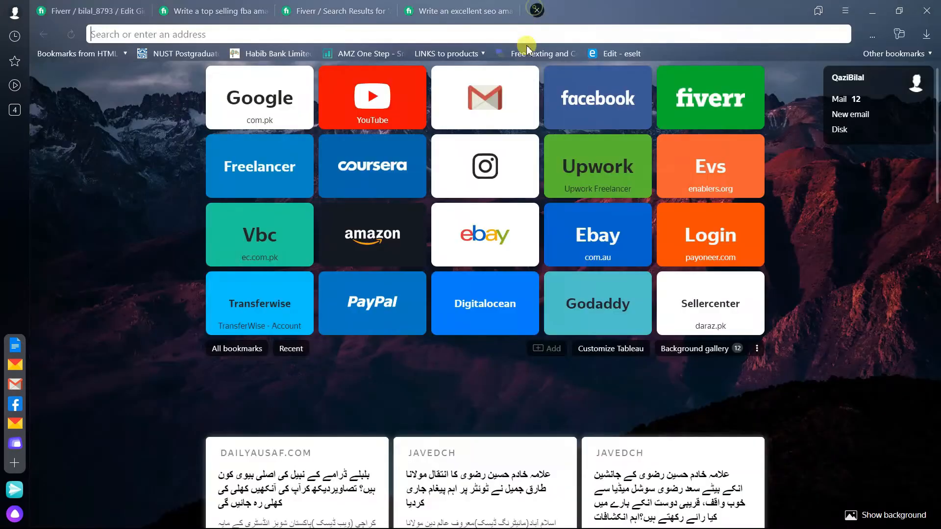
pyautogui.write('canva.com')
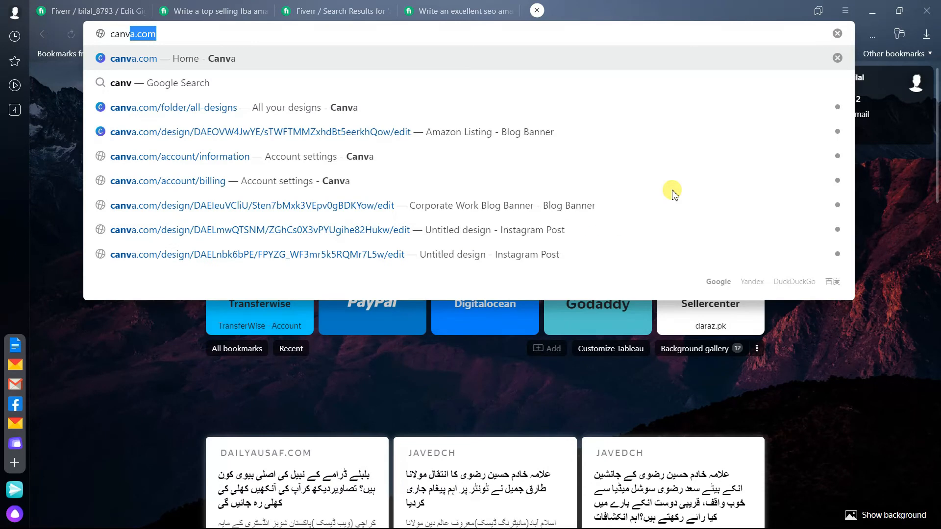
pyautogui.press('Return')
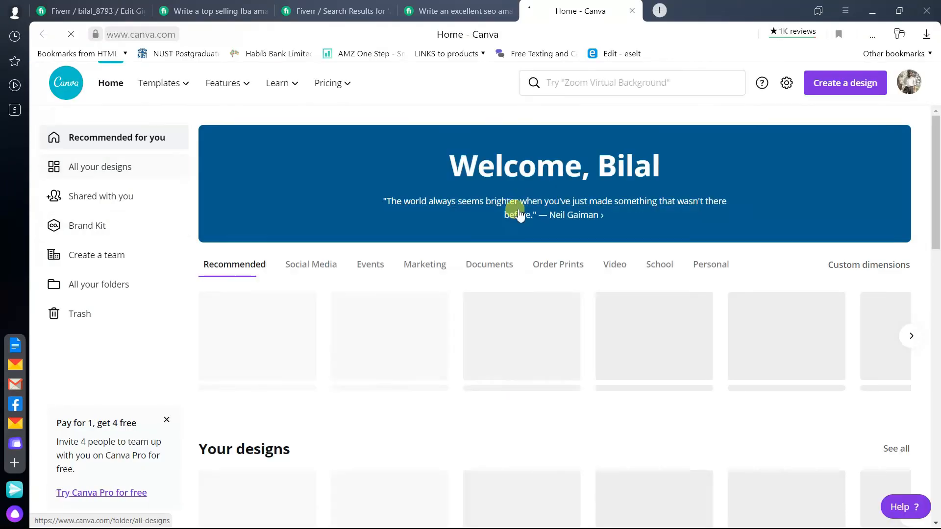
# - Look through the recommended design types and the existing designs on the Canva home page
pyautogui.moveTo(936, 151); pyautogui.dragTo(937, 284)
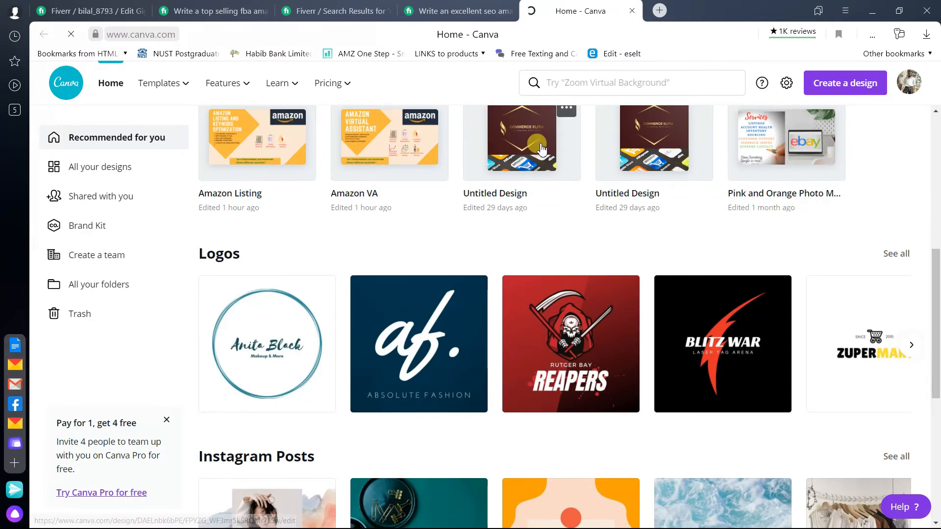
pyautogui.moveTo(939, 349); pyautogui.dragTo(939, 245)
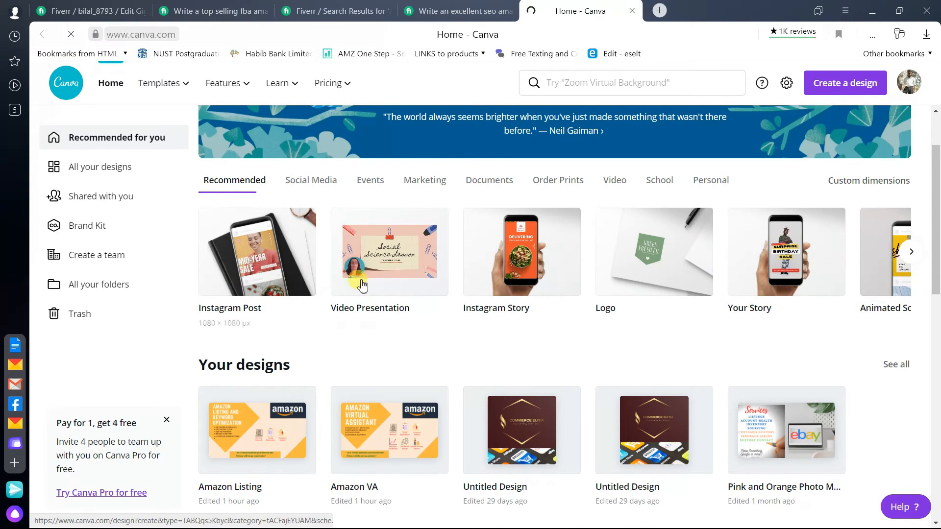
pyautogui.click(918, 257)
pyautogui.click(919, 258)
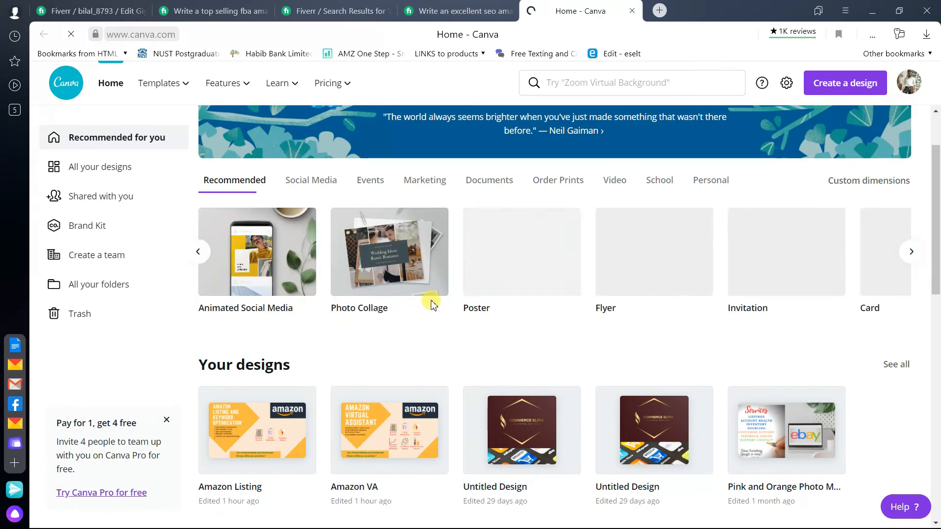
pyautogui.click(918, 257)
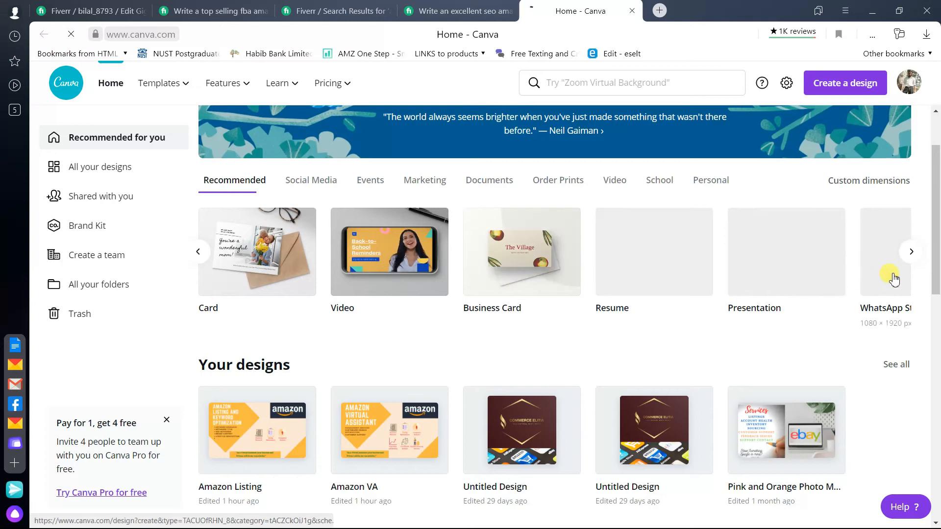
pyautogui.click(918, 263)
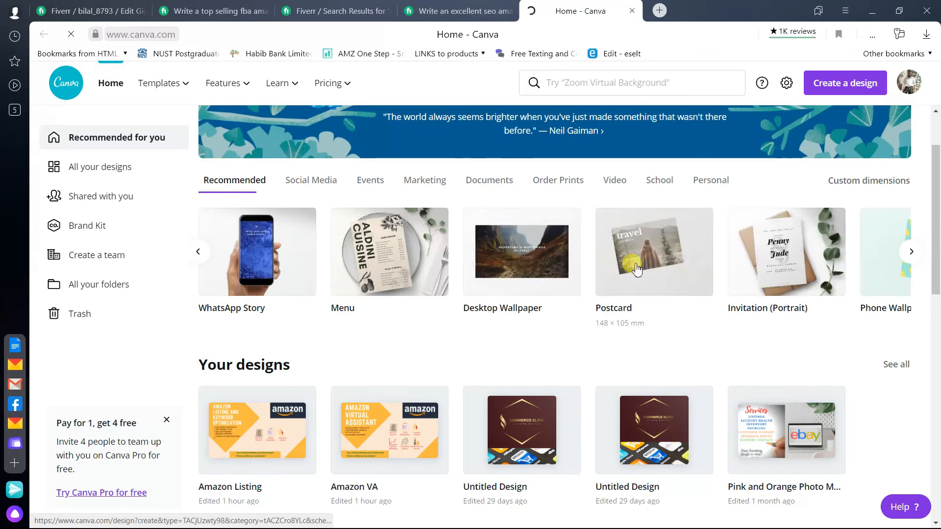
pyautogui.click(198, 255)
pyautogui.click(200, 261)
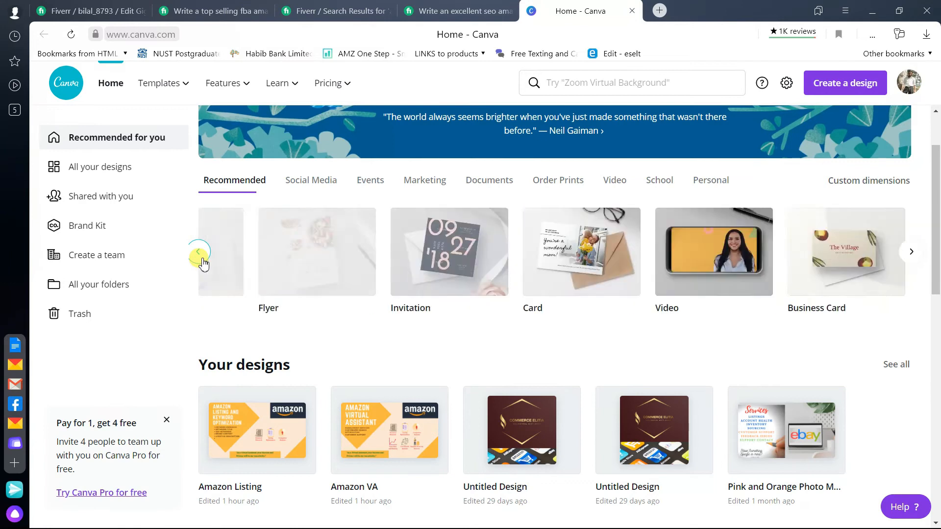
pyautogui.click(201, 263)
pyautogui.click(201, 261)
pyautogui.click(199, 257)
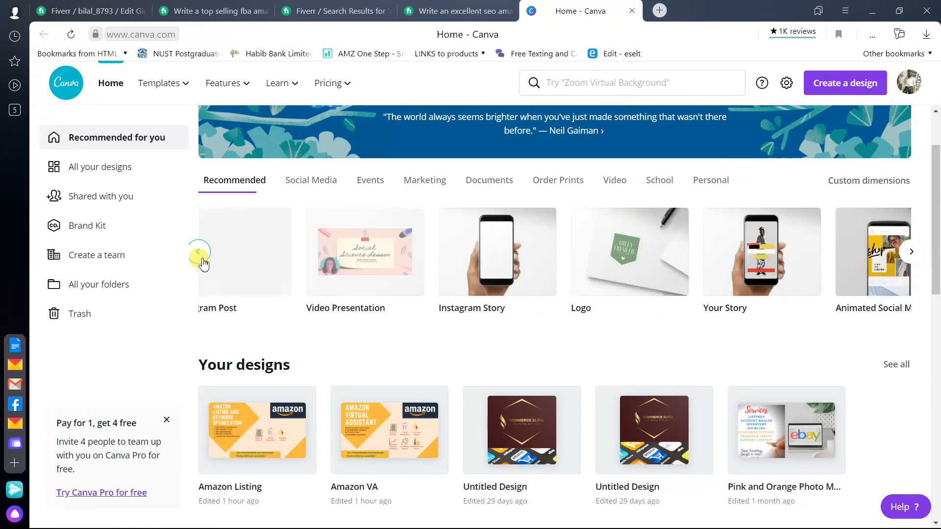
pyautogui.click(199, 258)
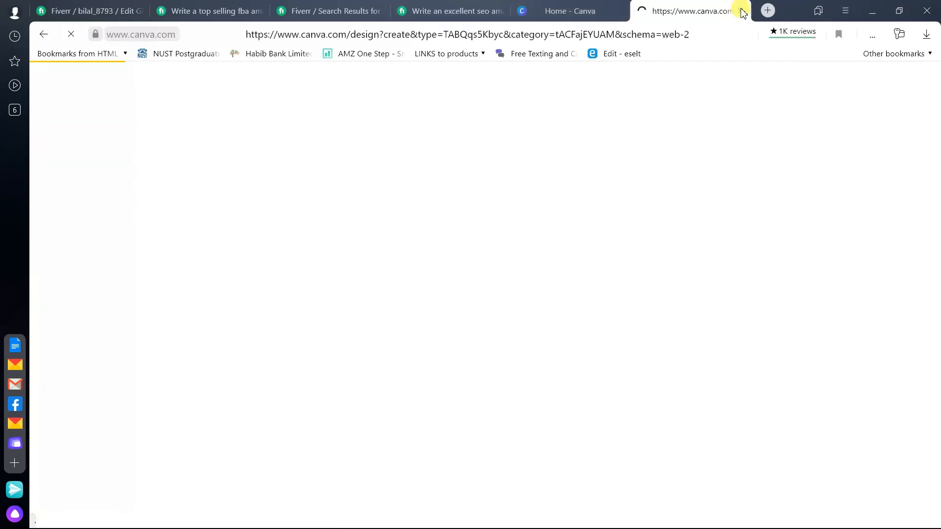
pyautogui.click(740, 11)
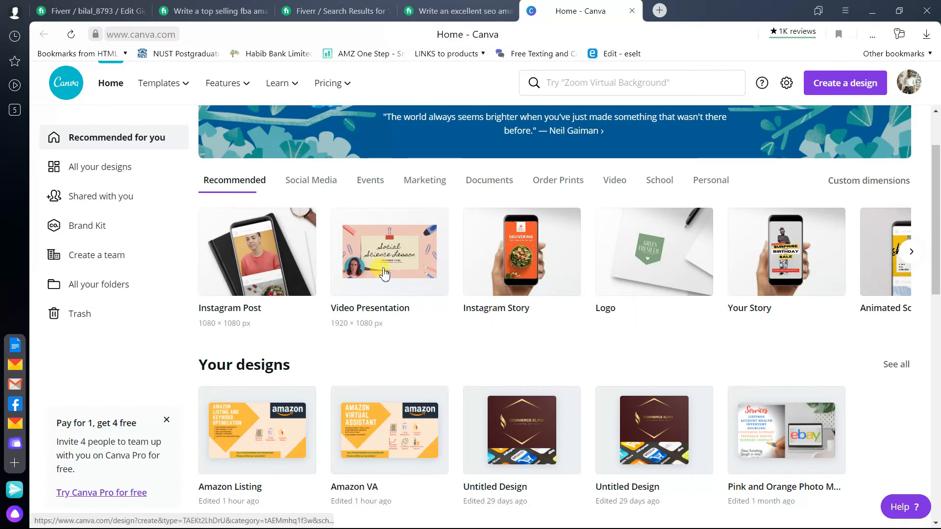
# - Create a new 500 × 500 px logo design and apply the orange ESTHETIC template to its page
pyautogui.click(654, 274)
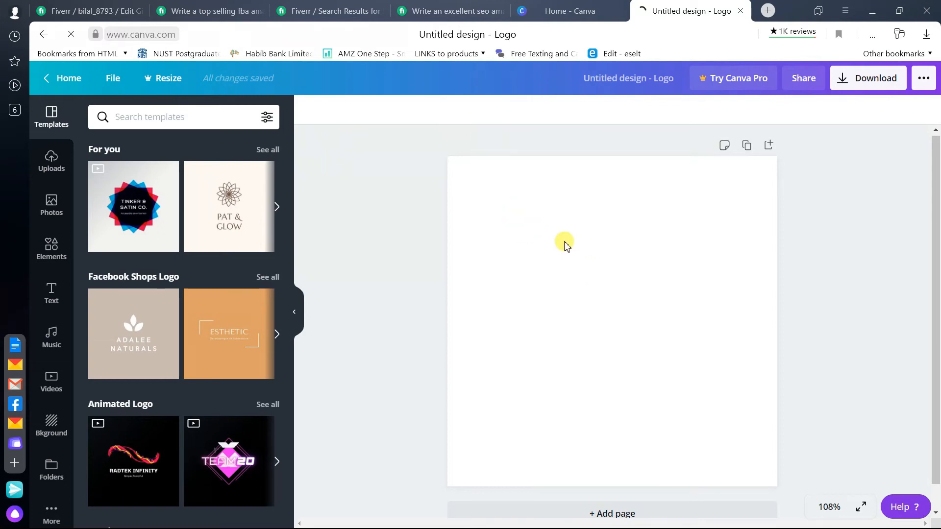
pyautogui.click(544, 10)
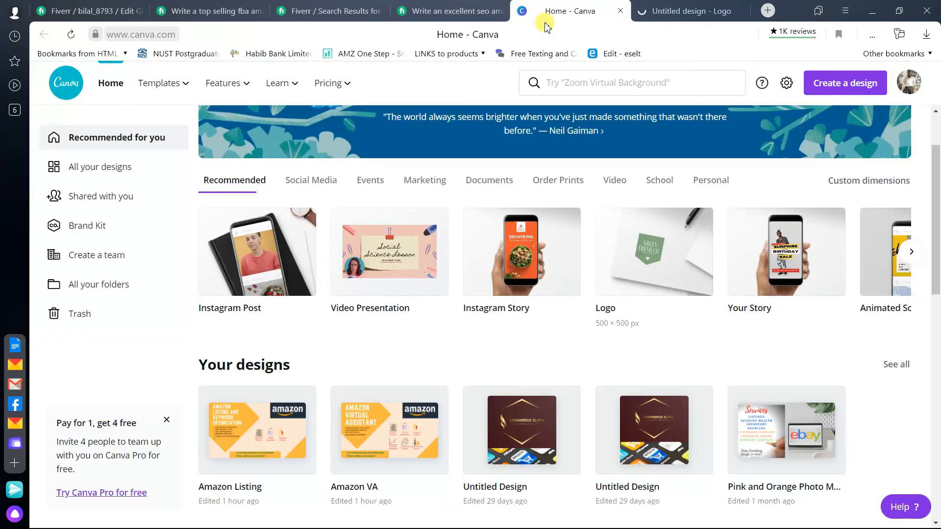
pyautogui.click(637, 3)
pyautogui.click(596, 2)
pyautogui.click(675, 6)
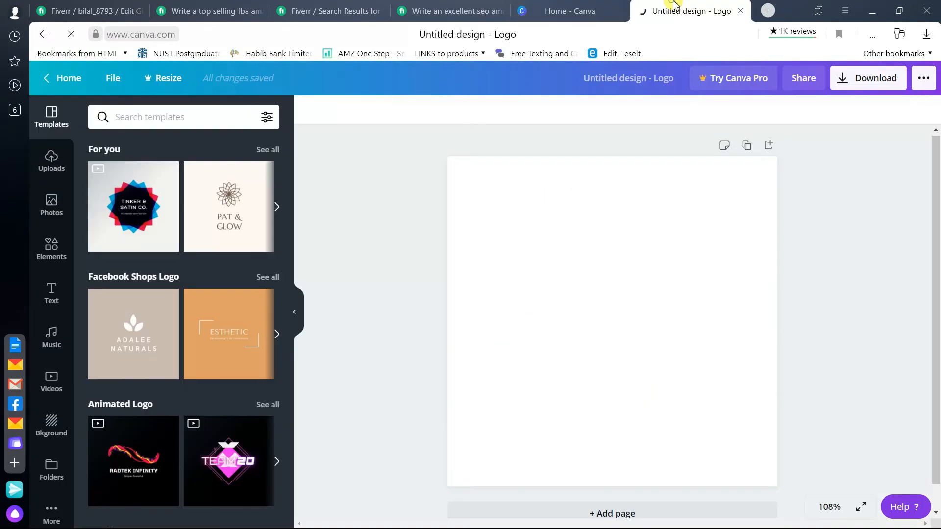
pyautogui.click(585, 6)
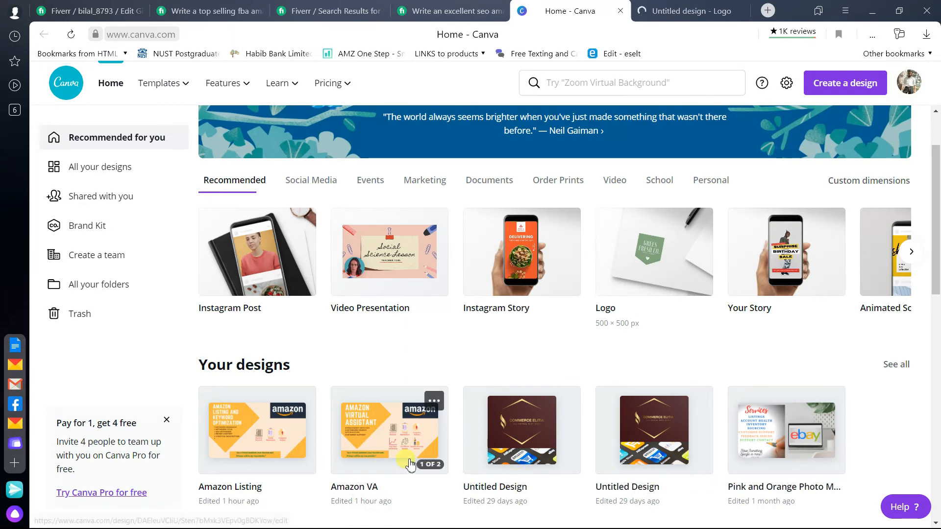
pyautogui.click(686, 11)
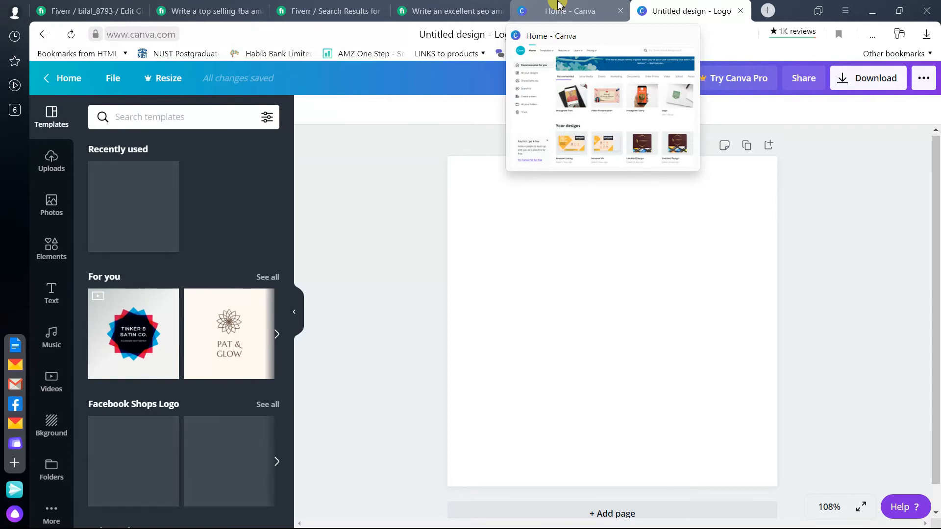
pyautogui.click(543, 9)
pyautogui.click(680, 8)
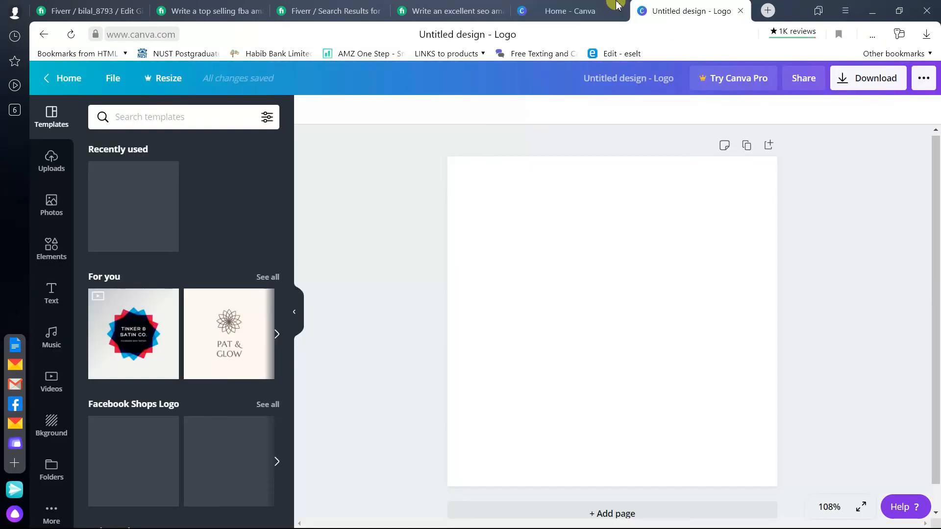
pyautogui.click(583, 8)
pyautogui.click(692, 4)
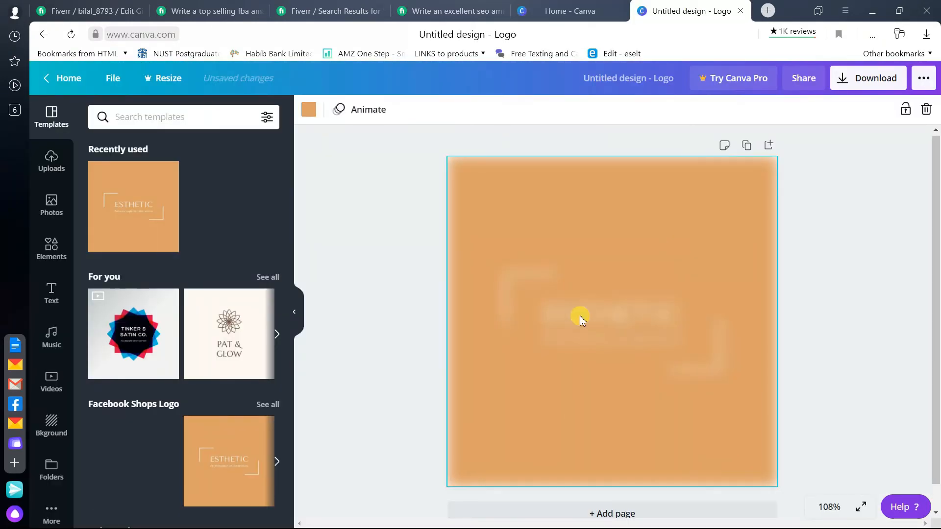
# - Replace the ESTHETIC heading in the logo design with "AMAZON LISTING OPTIMIZATION"
pyautogui.click(633, 324)
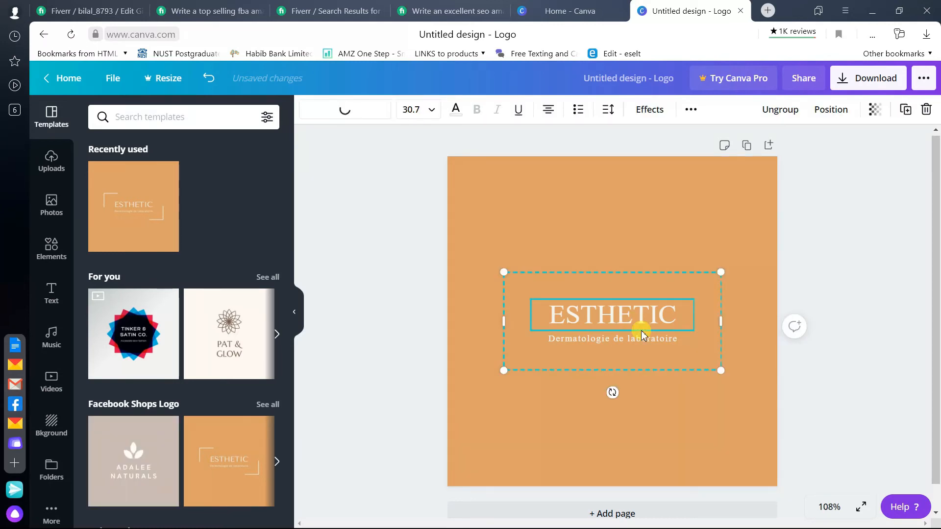
pyautogui.doubleClick(672, 316)
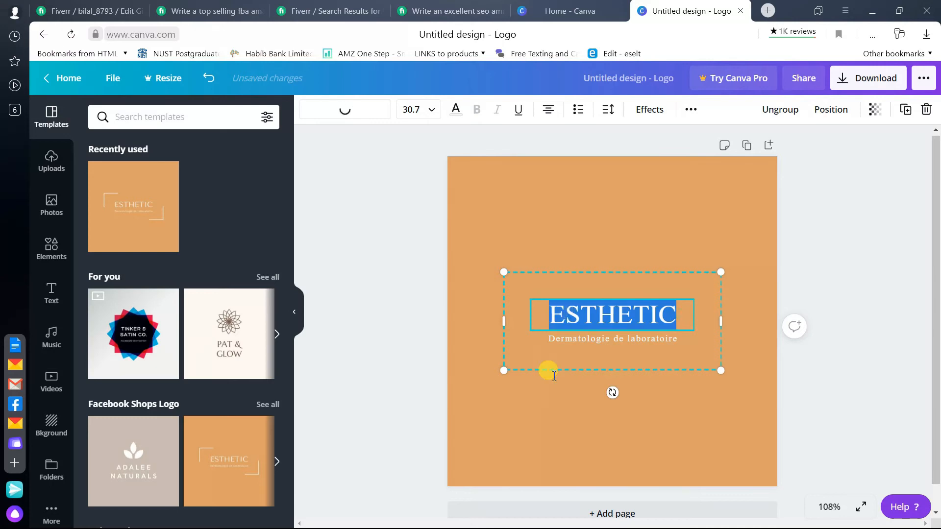
pyautogui.write('AMAZON ')
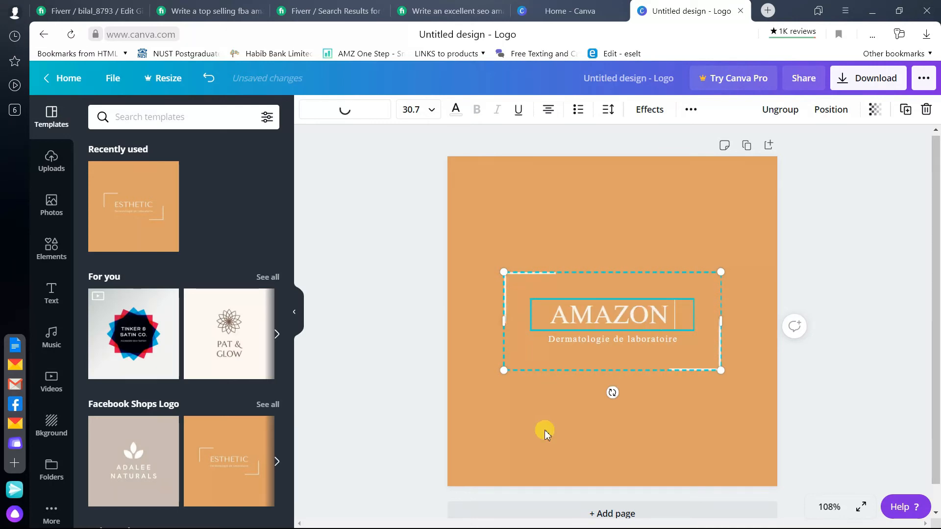
pyautogui.write('LISTING')
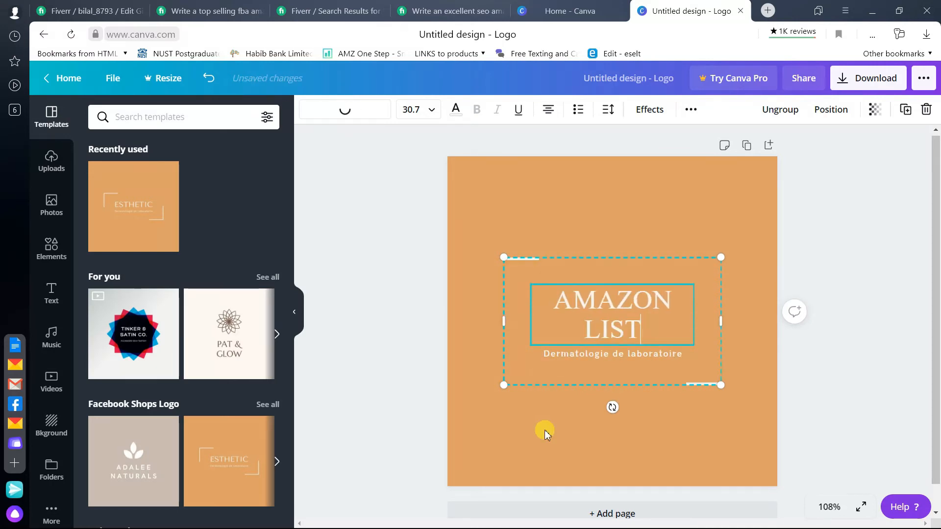
pyautogui.write('OPTIMIZATION')
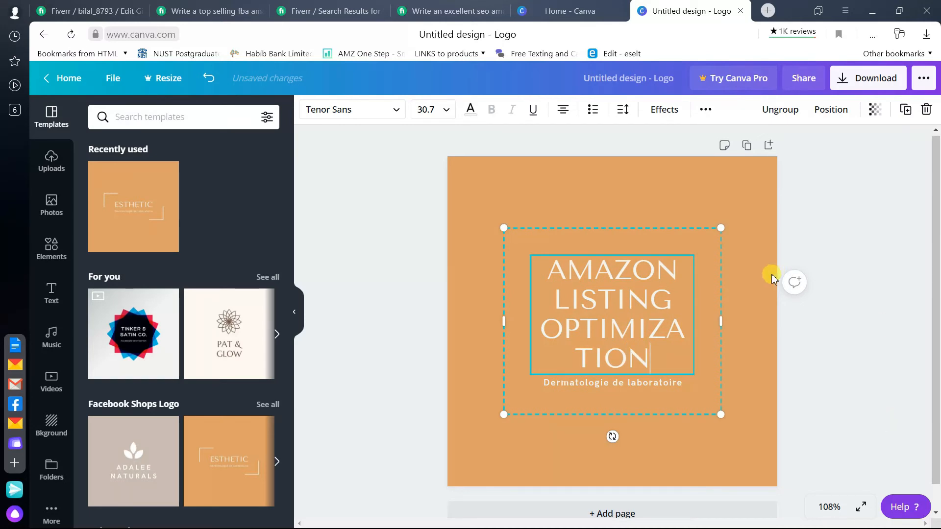
# - Widen the heading's text box so OPTIMIZATION fits on one line, and centre the logo group on the page
pyautogui.click(700, 304)
pyautogui.moveTo(671, 327); pyautogui.dragTo(809, 332)
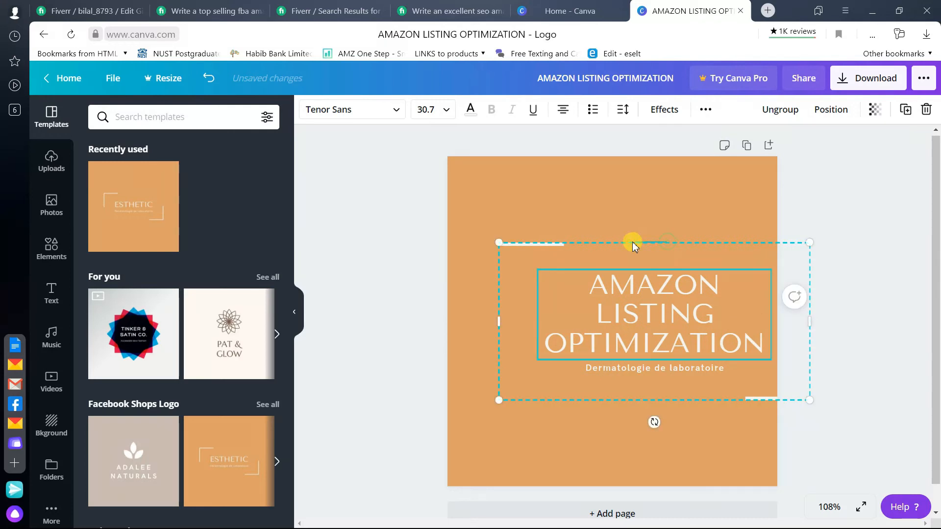
pyautogui.click(529, 289)
pyautogui.moveTo(533, 244); pyautogui.dragTo(493, 241)
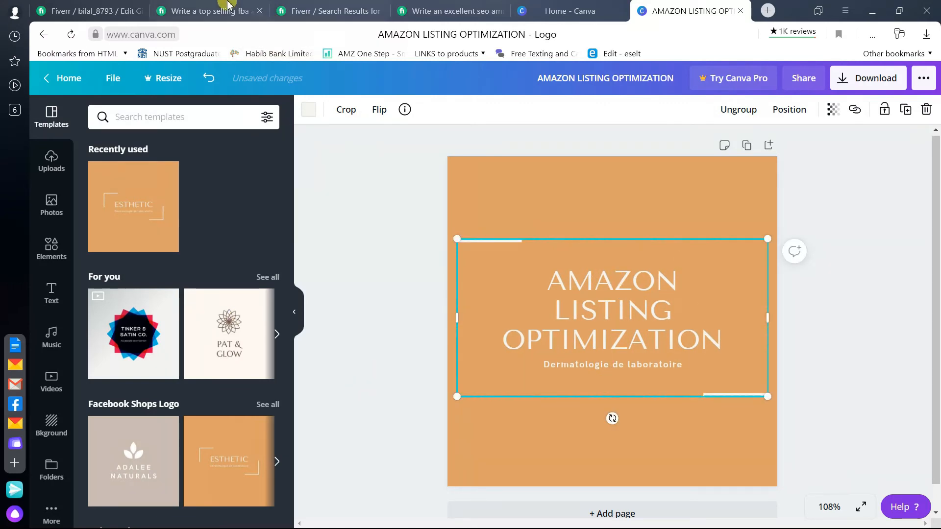
pyautogui.click(349, 196)
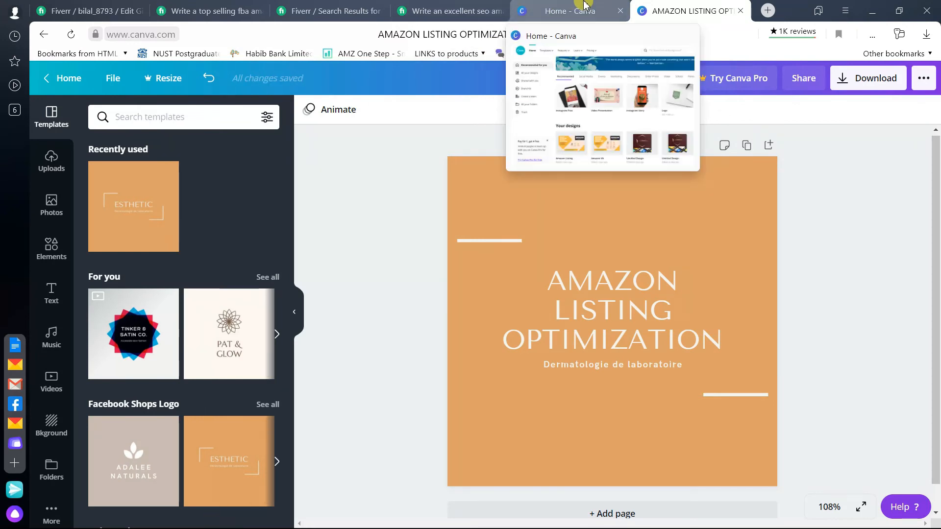
# - Return to the Fiverr gig being edited, save its gallery page and publish the gig
pyautogui.click(451, 5)
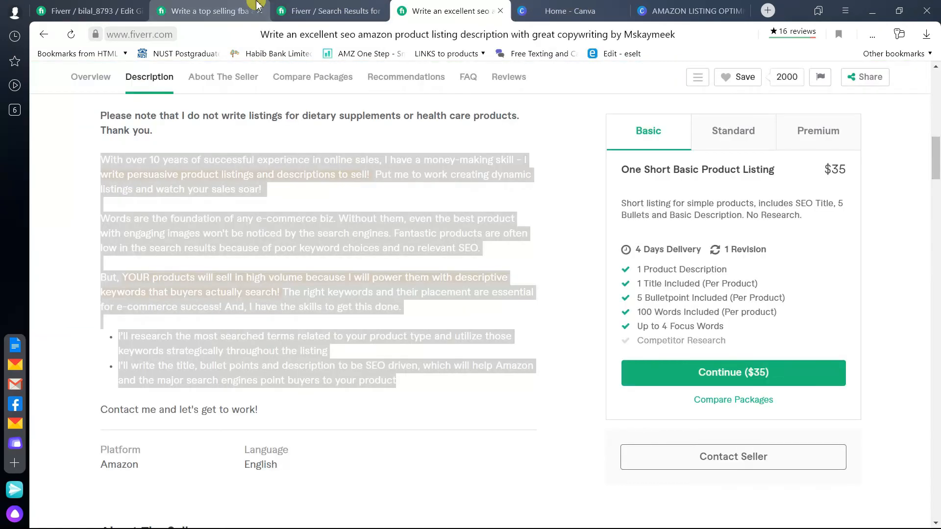
pyautogui.click(204, 5)
pyautogui.click(88, 11)
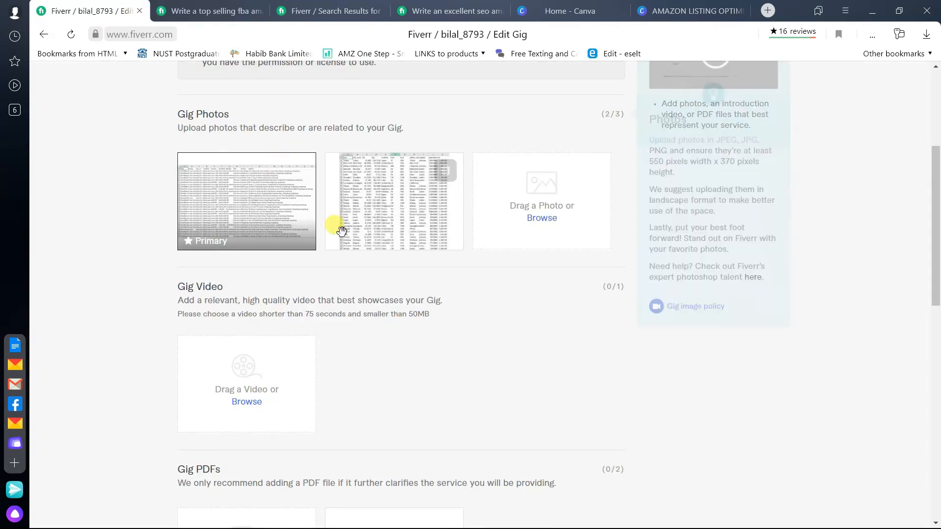
pyautogui.moveTo(936, 267); pyautogui.dragTo(935, 367)
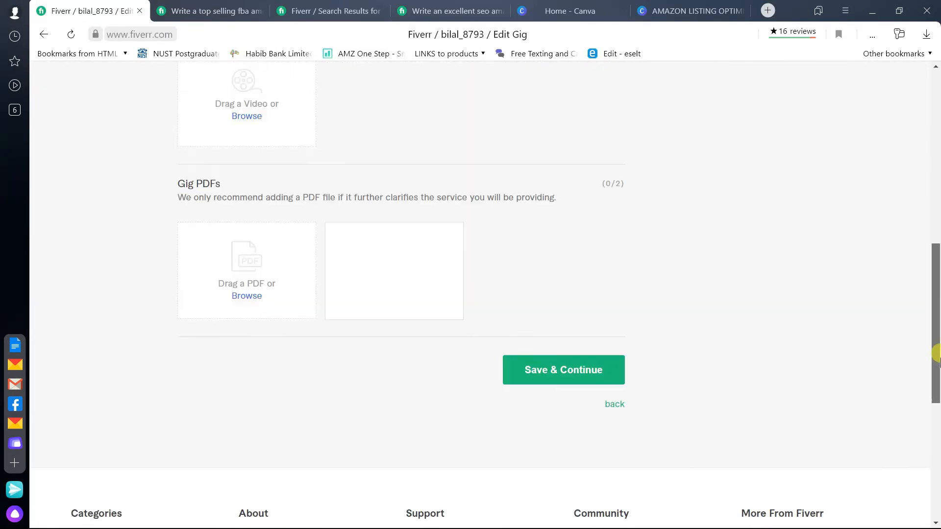
pyautogui.click(561, 383)
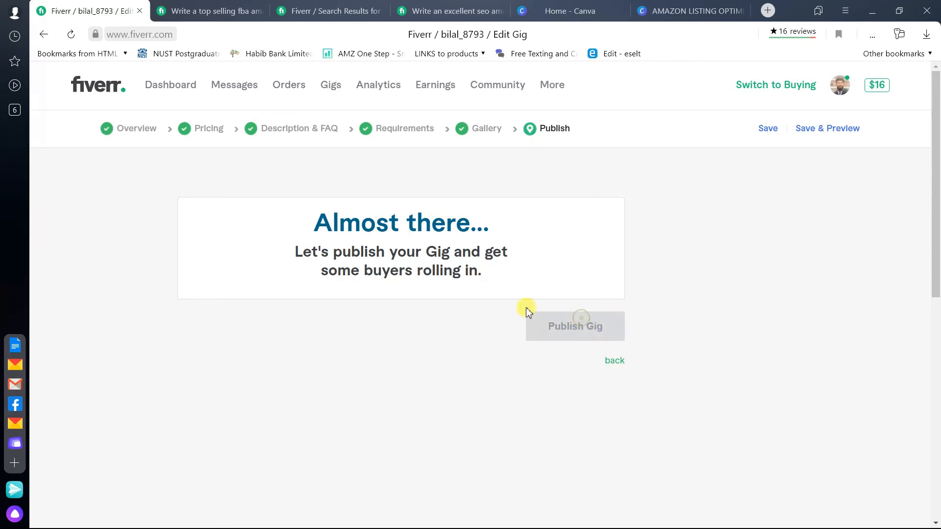
pyautogui.click(591, 322)
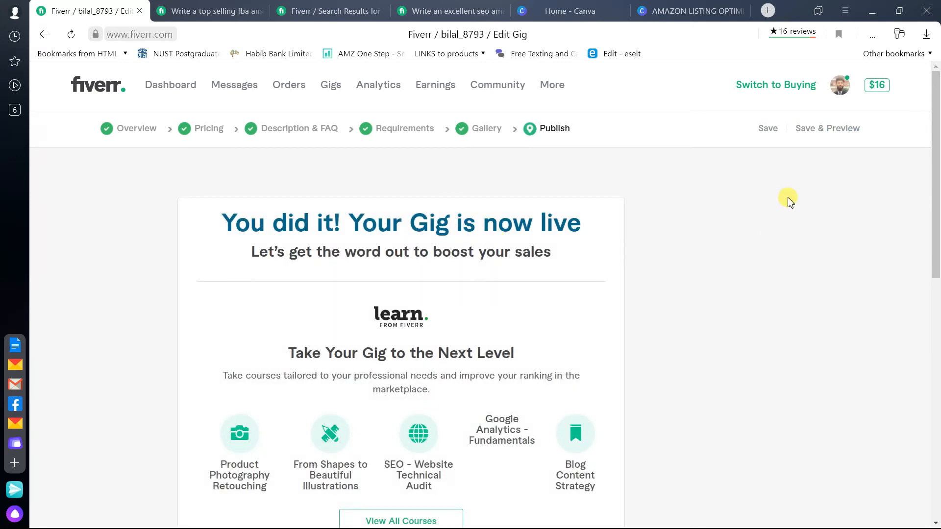
pyautogui.moveTo(935, 195); pyautogui.dragTo(936, 270)
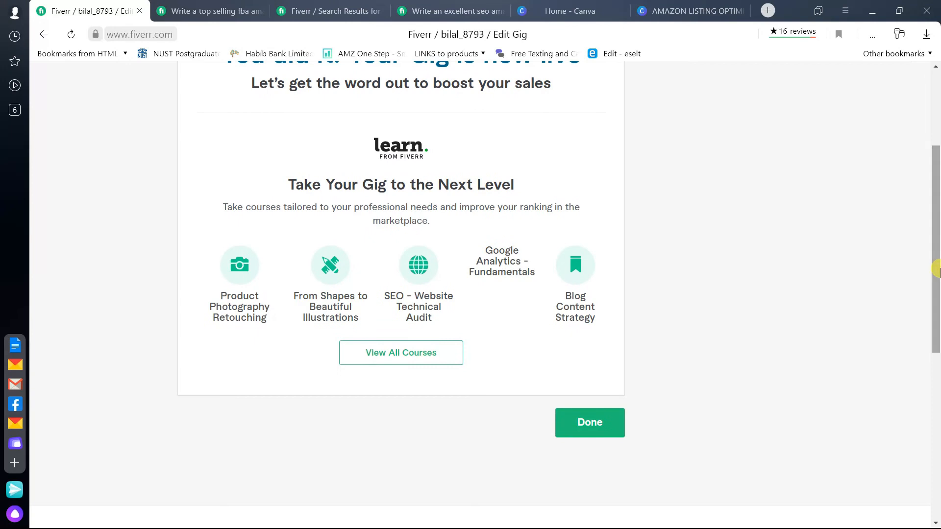
# - Finish the publishing page and open the new product listing content gig for editing from the active gigs list
pyautogui.click(595, 419)
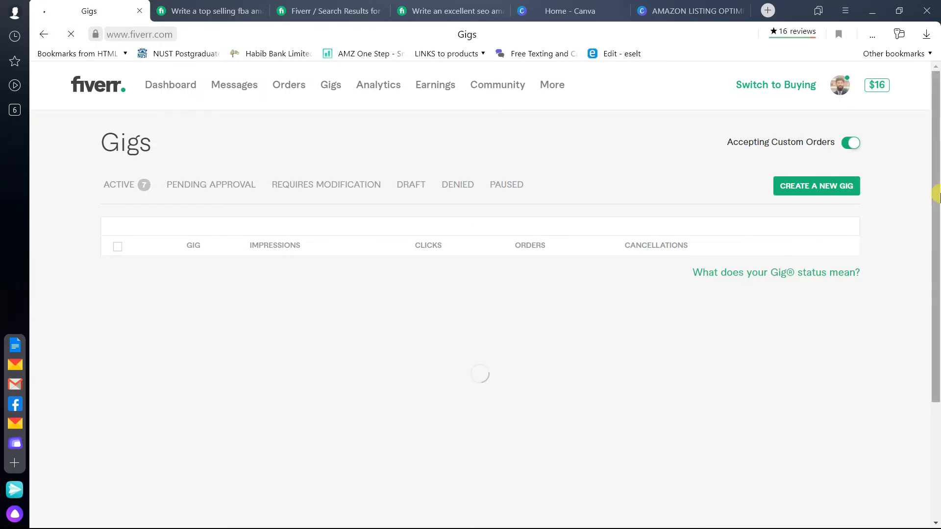
pyautogui.moveTo(940, 193); pyautogui.dragTo(939, 221)
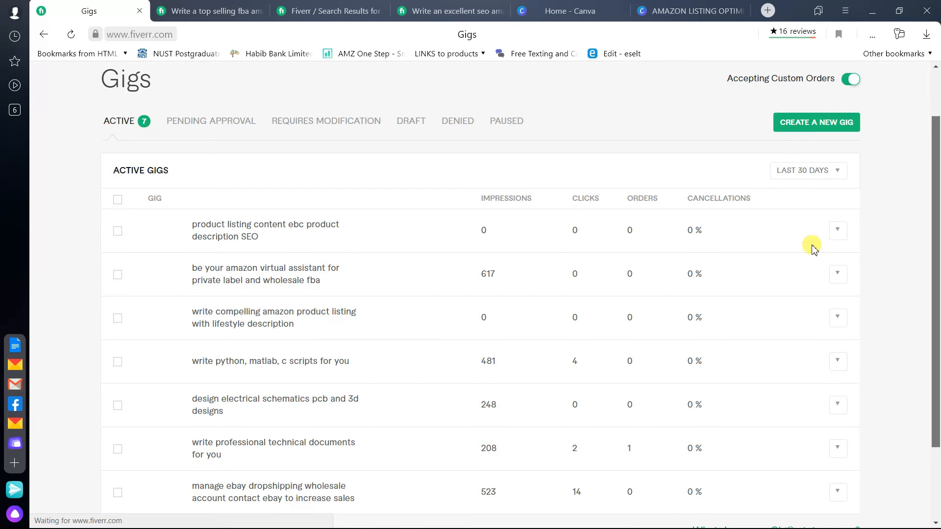
pyautogui.click(837, 231)
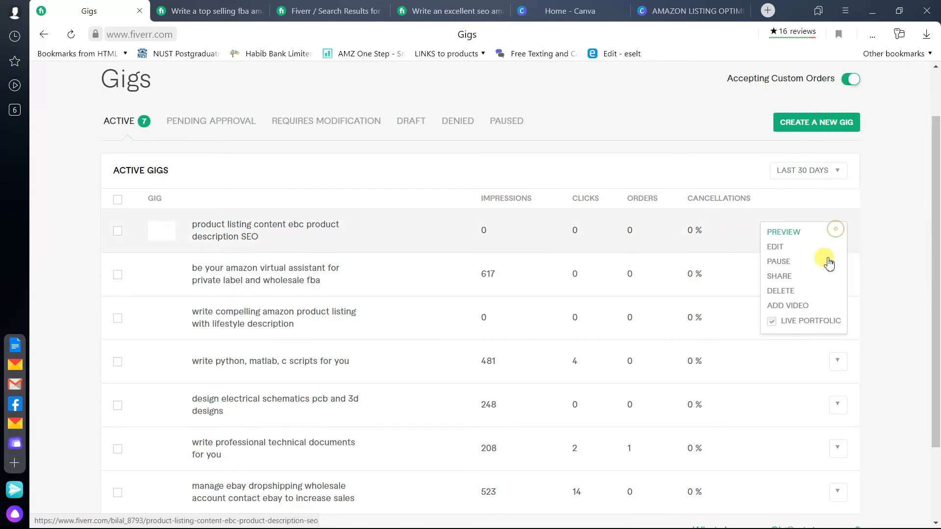
pyautogui.click(784, 250)
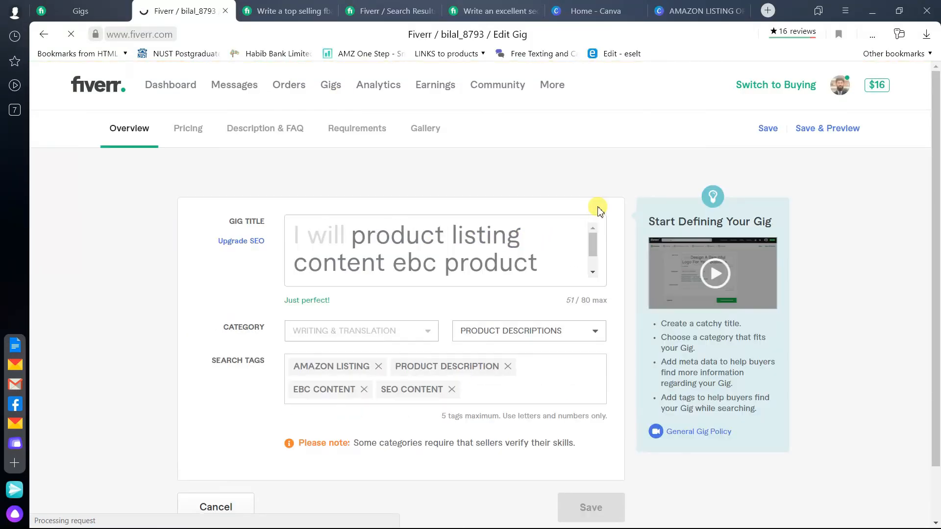
pyautogui.moveTo(593, 251); pyautogui.dragTo(605, 225)
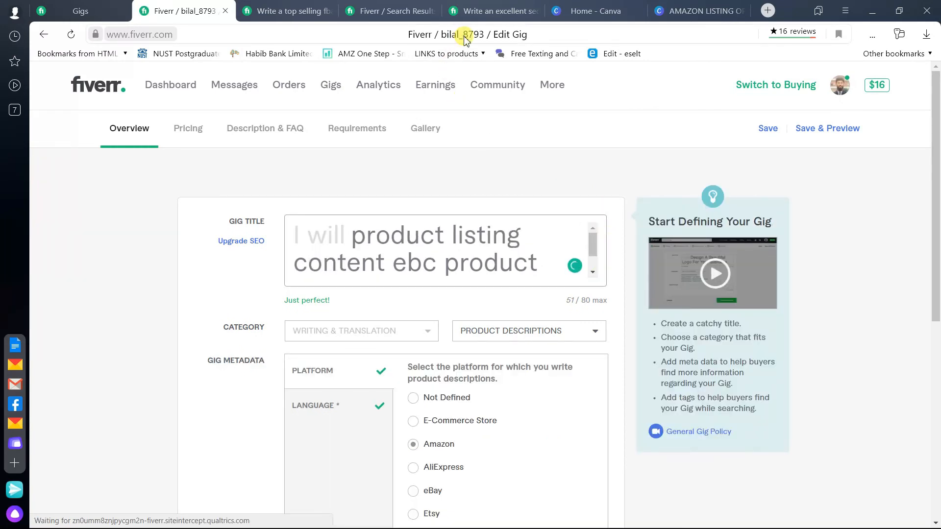
# - Examine the gig title portion of the edit page's full web address, including its seo ending
pyautogui.click(466, 34)
pyautogui.click(301, 34)
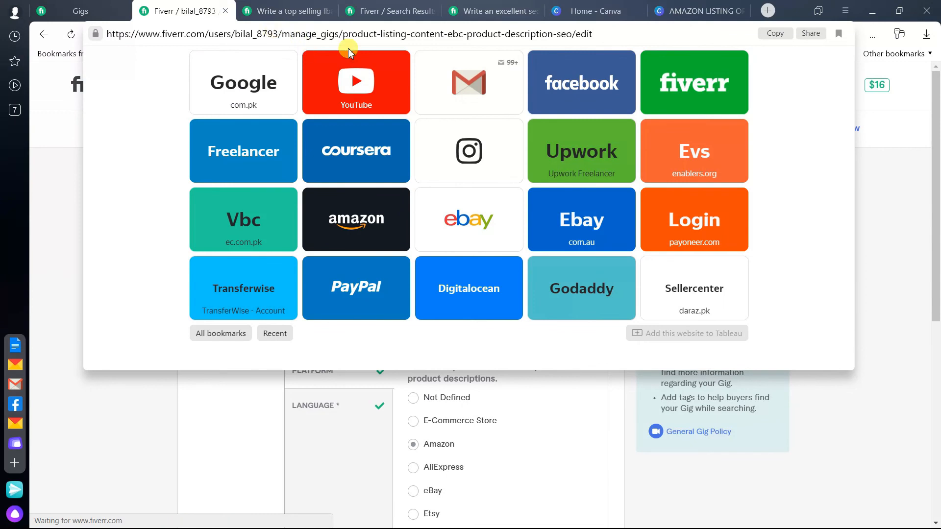
pyautogui.moveTo(349, 31); pyautogui.dragTo(574, 32)
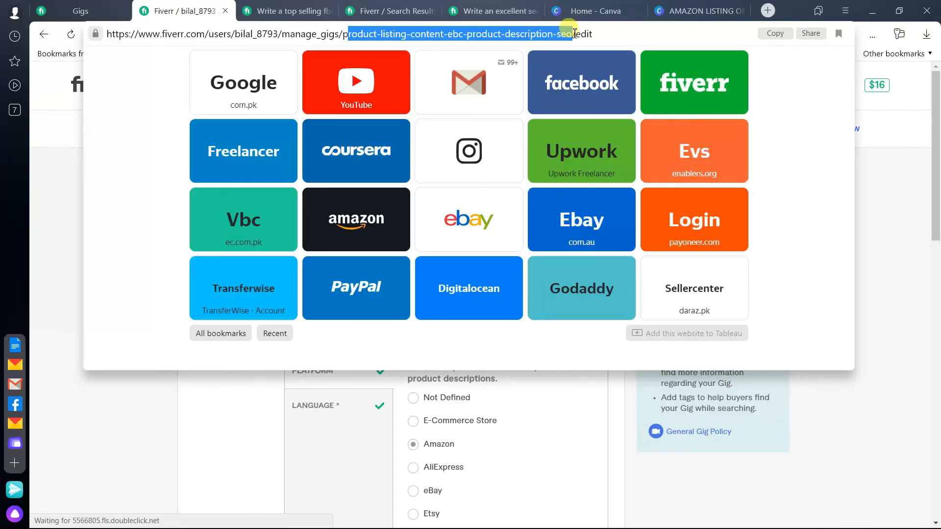
pyautogui.doubleClick(567, 34)
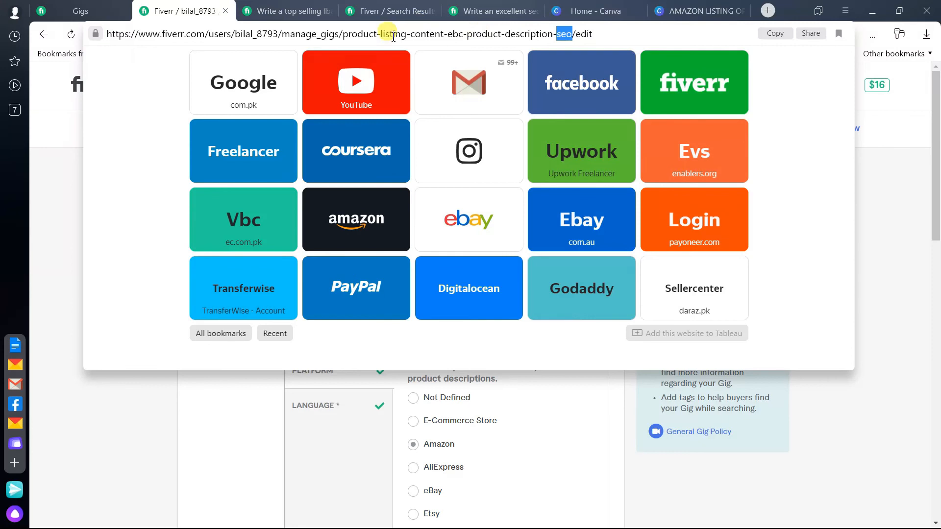
pyautogui.click(115, 395)
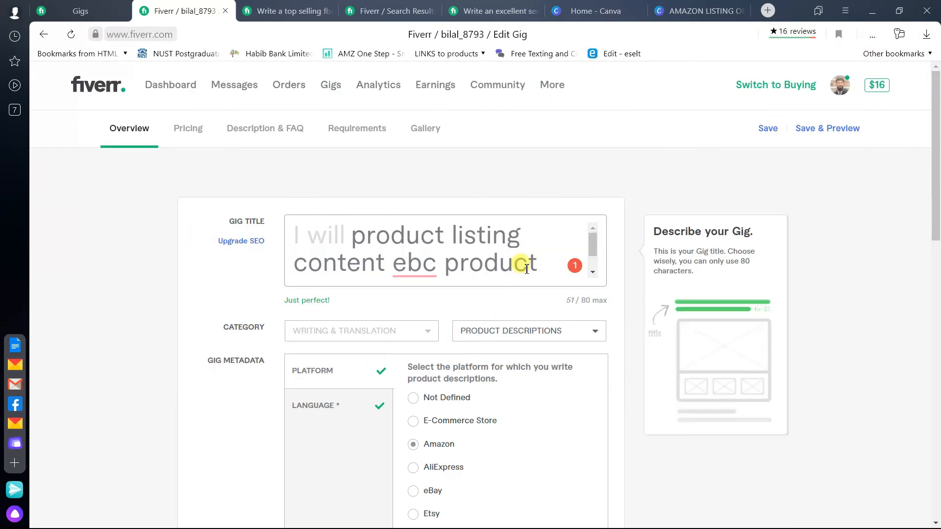
# - Replace the gig title with "write optimized product listing and compelling content" and review its full wording
pyautogui.moveTo(343, 244); pyautogui.dragTo(573, 288)
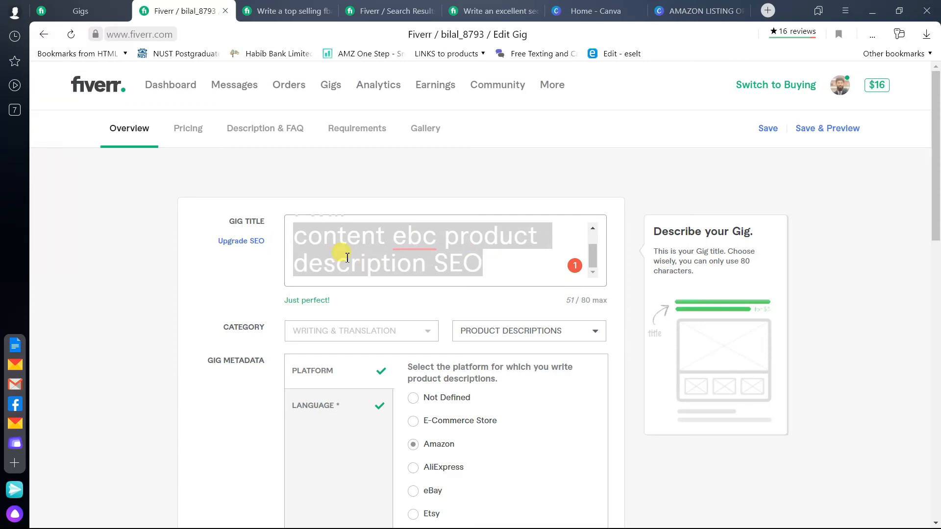
pyautogui.write('write')
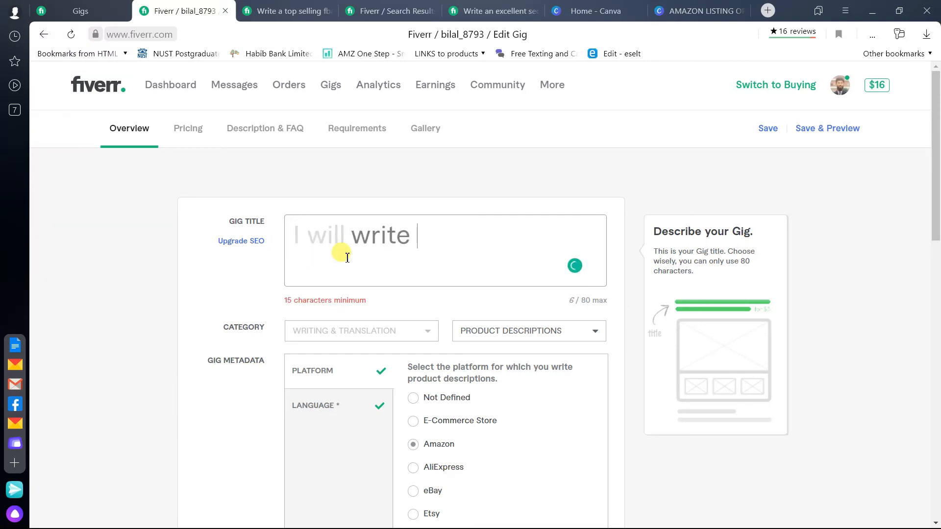
pyautogui.write(' optimiuze')
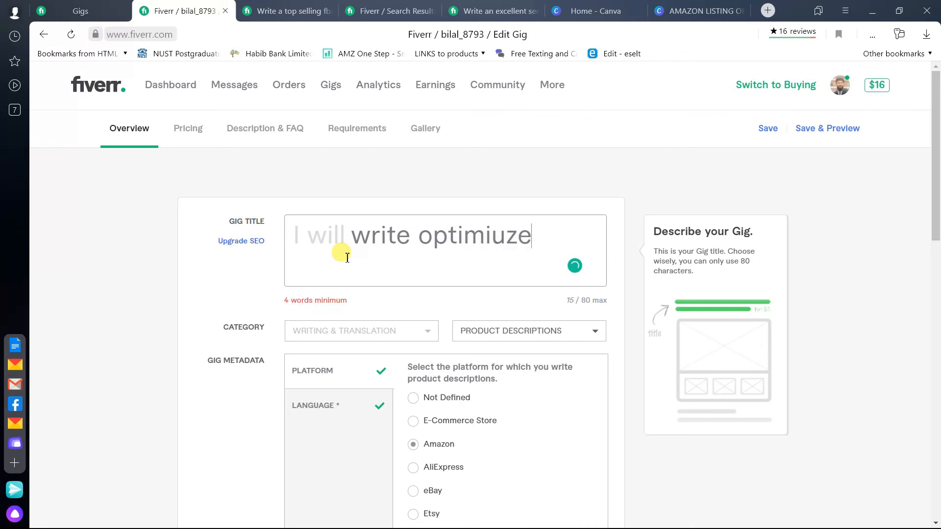
pyautogui.press('BackSpace')
pyautogui.press('BackSpace')
pyautogui.press('BackSpace')
pyautogui.write('zed ')
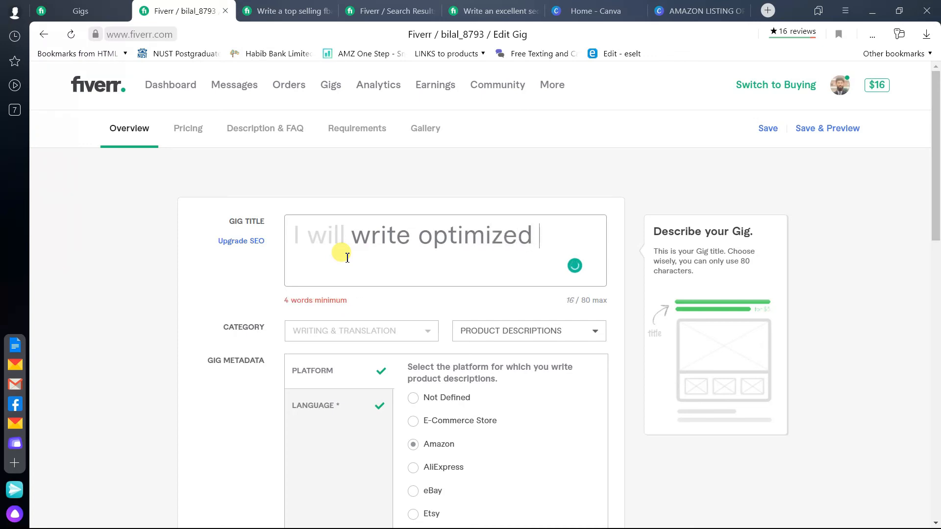
pyautogui.write('product listing and com')
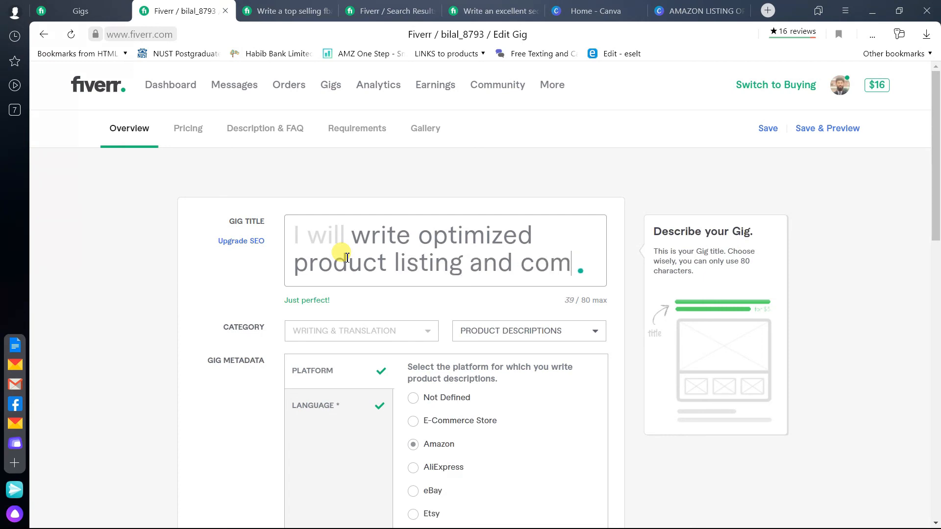
pyautogui.write('pelling content')
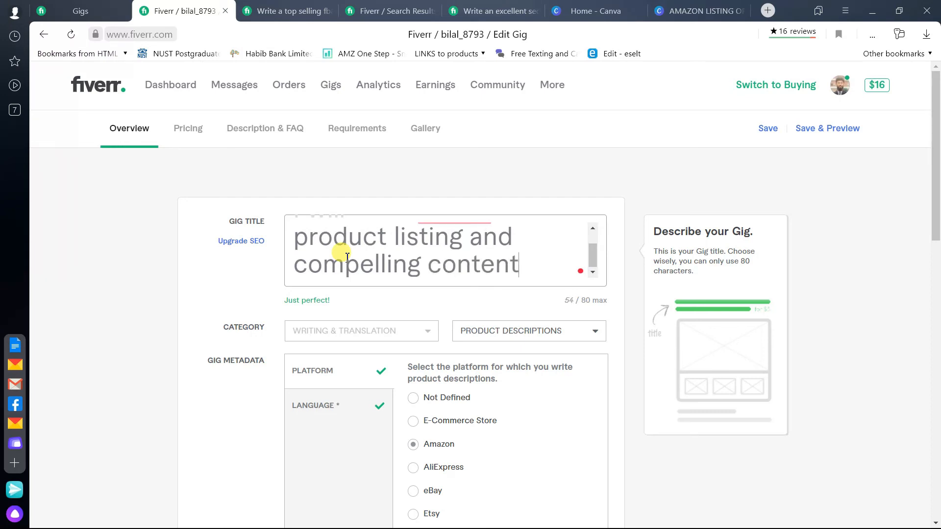
pyautogui.press('Up')
pyautogui.press('Up')
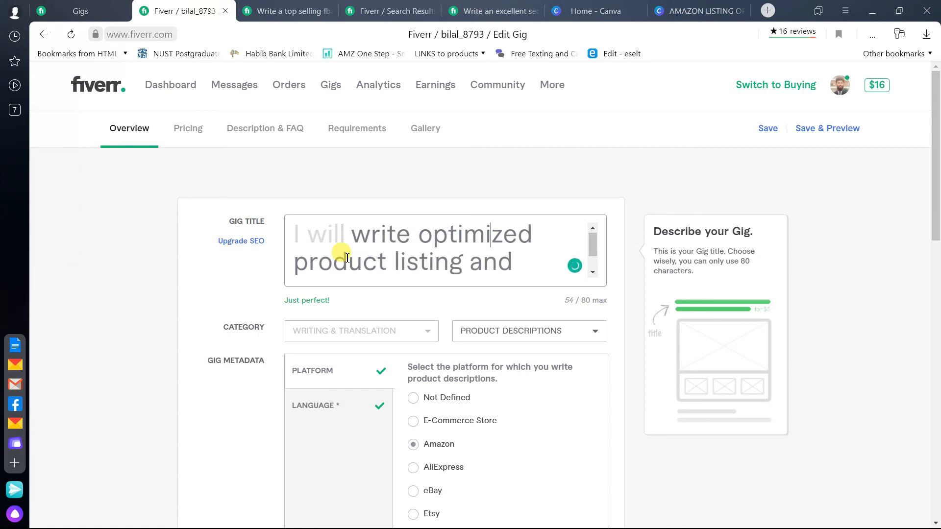
pyautogui.press('Down')
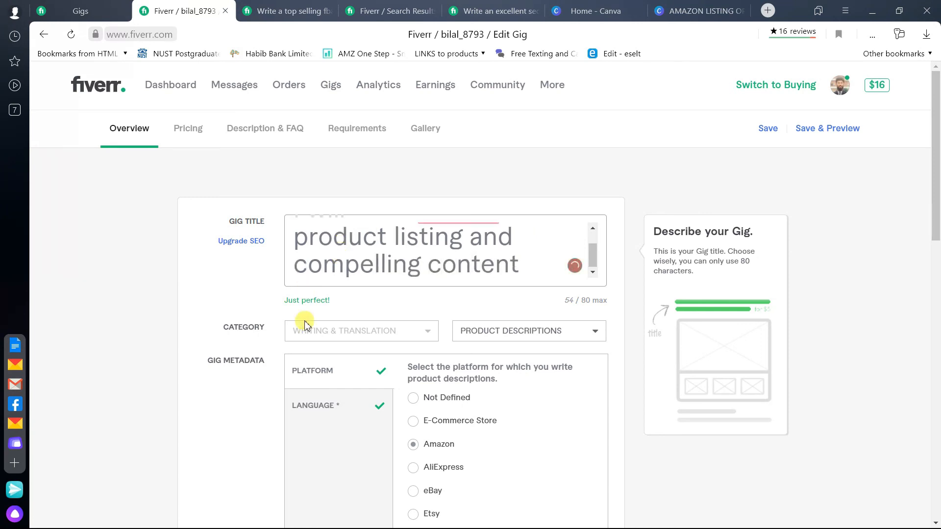
pyautogui.moveTo(592, 256); pyautogui.dragTo(593, 234)
pyautogui.click(490, 230)
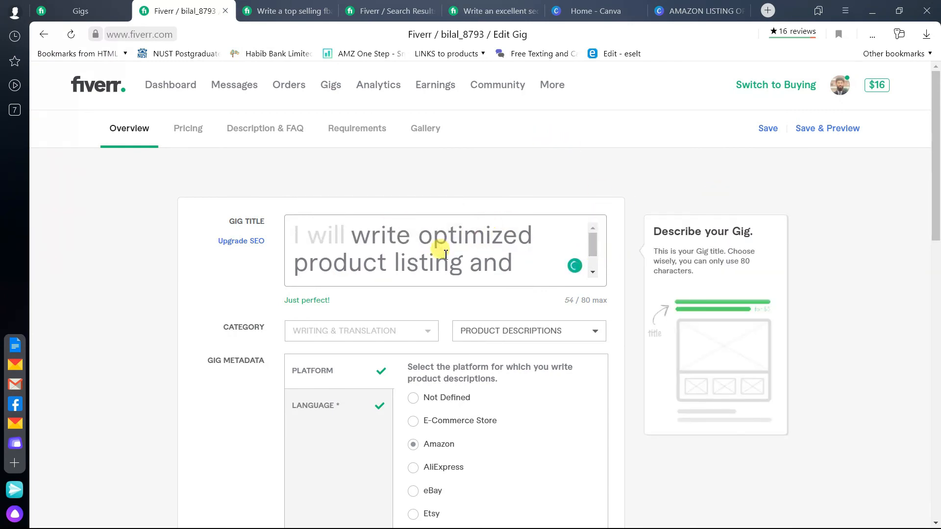
pyautogui.scroll(-1, 593, 265)
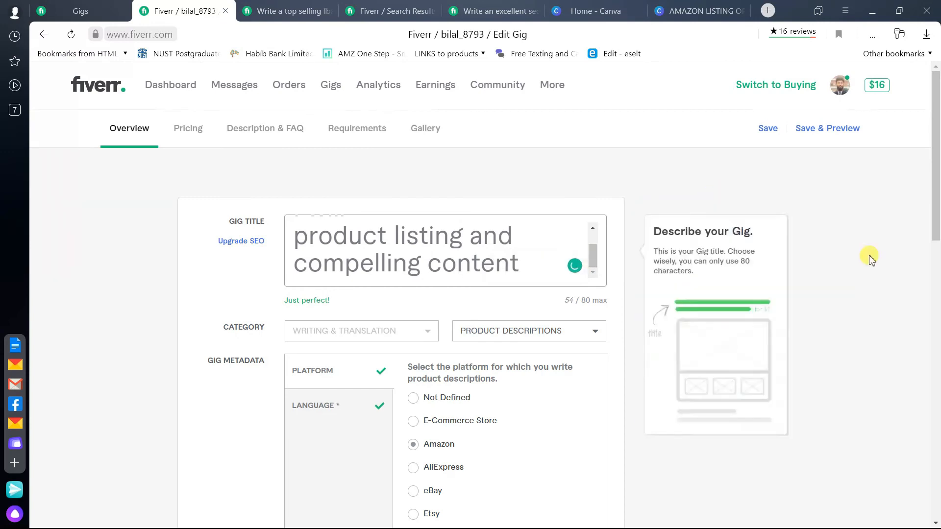
pyautogui.scroll(-1, 867, 256)
# - Save the retitled gig, open its preview and check the title shown there
pyautogui.click(828, 79)
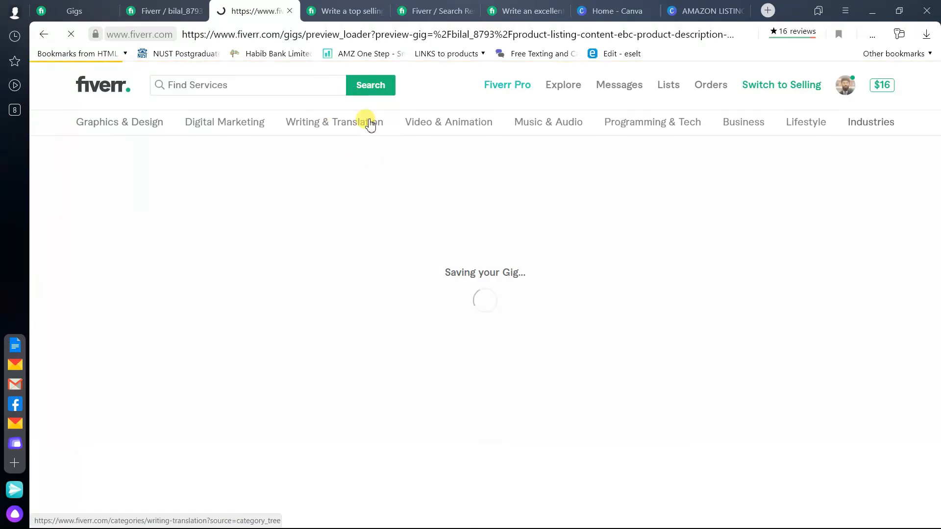
pyautogui.moveTo(369, 122)
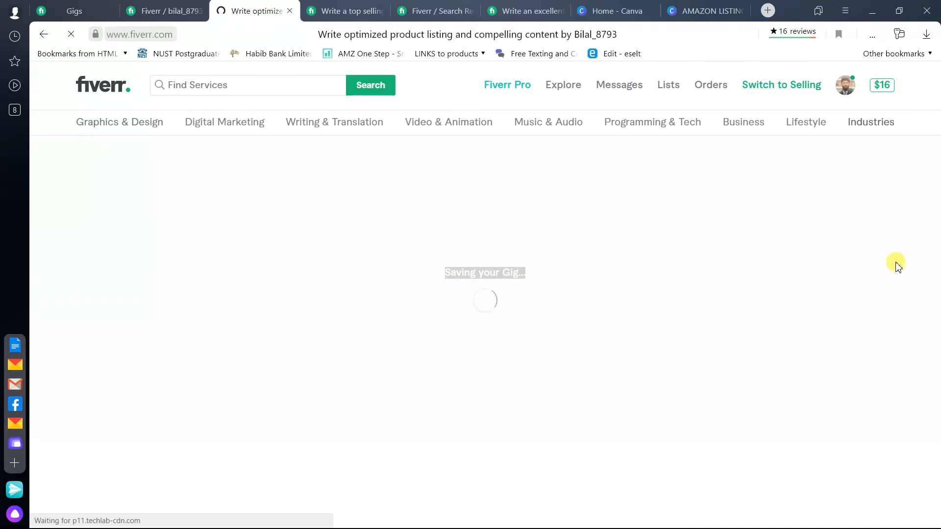
pyautogui.scroll(-2, 936, 144)
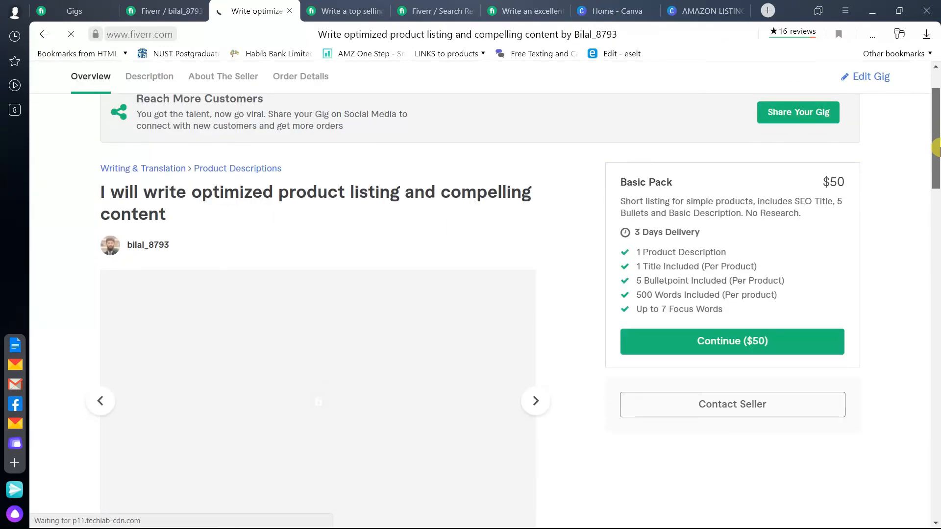
pyautogui.moveTo(180, 221); pyautogui.dragTo(77, 189)
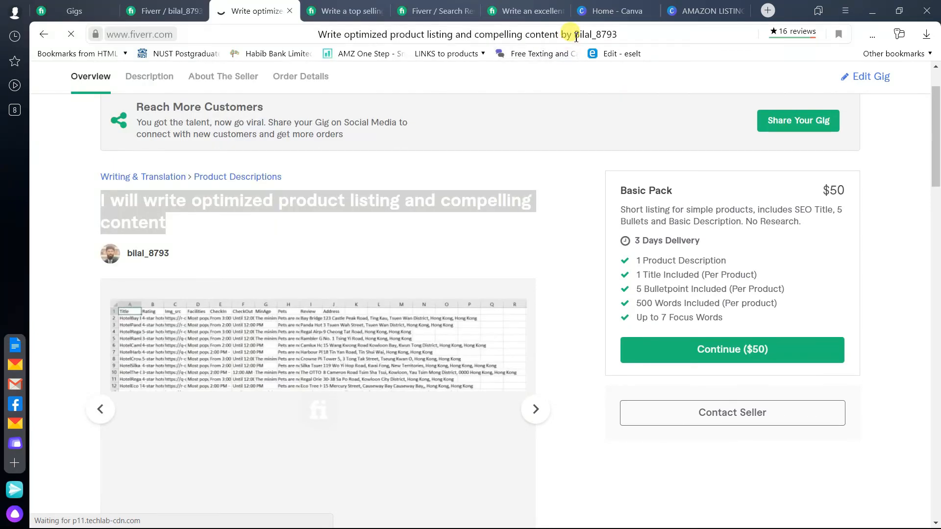
# - Examine the previewed gig's full web address and compare the gig editor's title with the preview
pyautogui.click(576, 37)
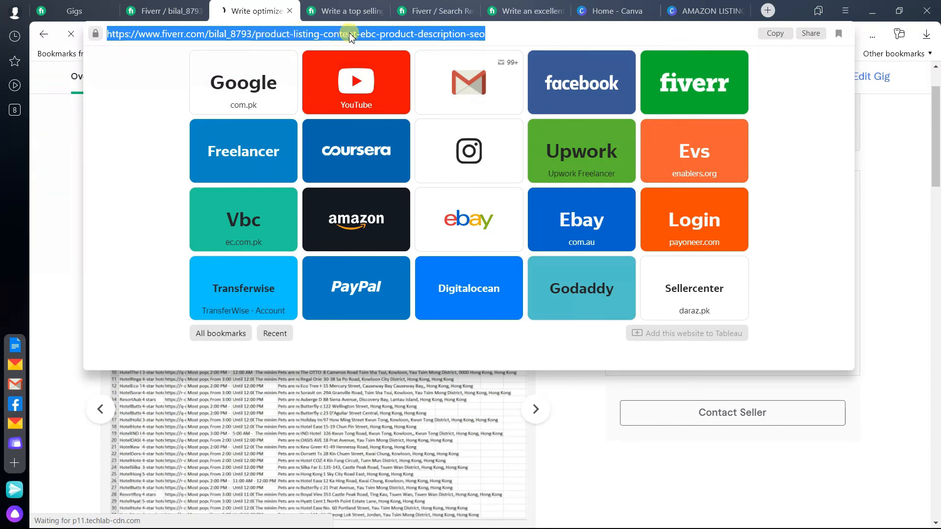
pyautogui.click(509, 33)
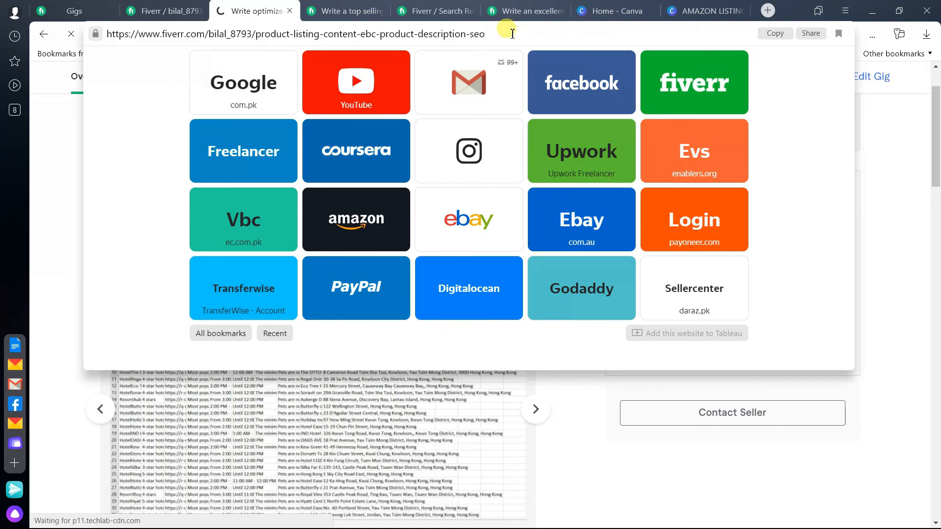
pyautogui.moveTo(188, 5)
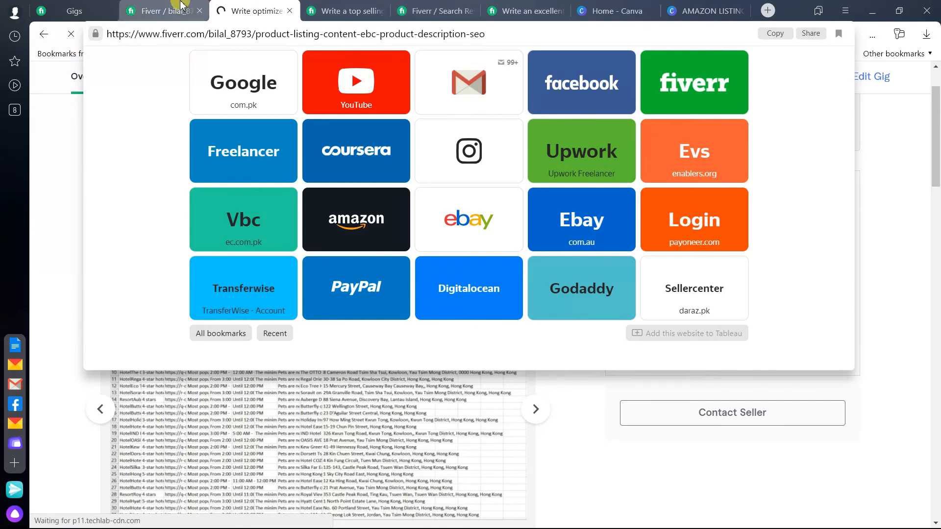
pyautogui.click(162, 11)
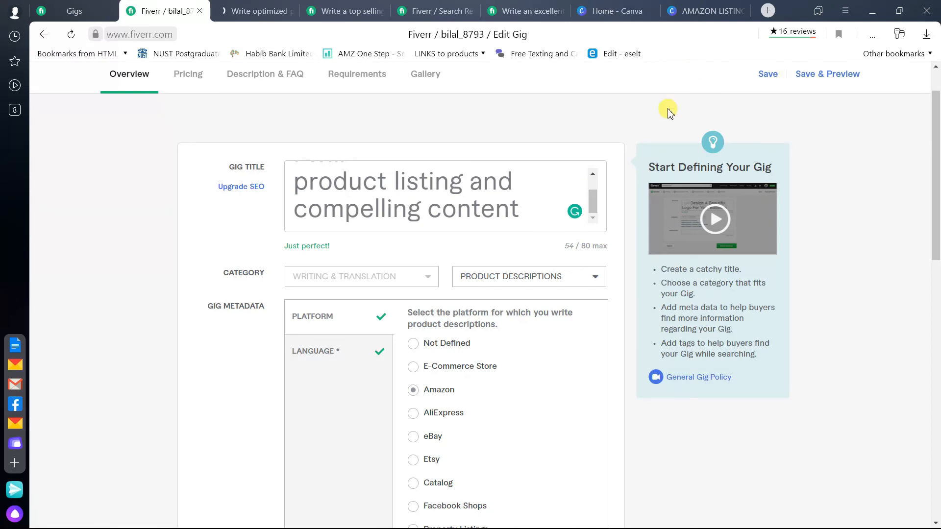
pyautogui.click(244, 6)
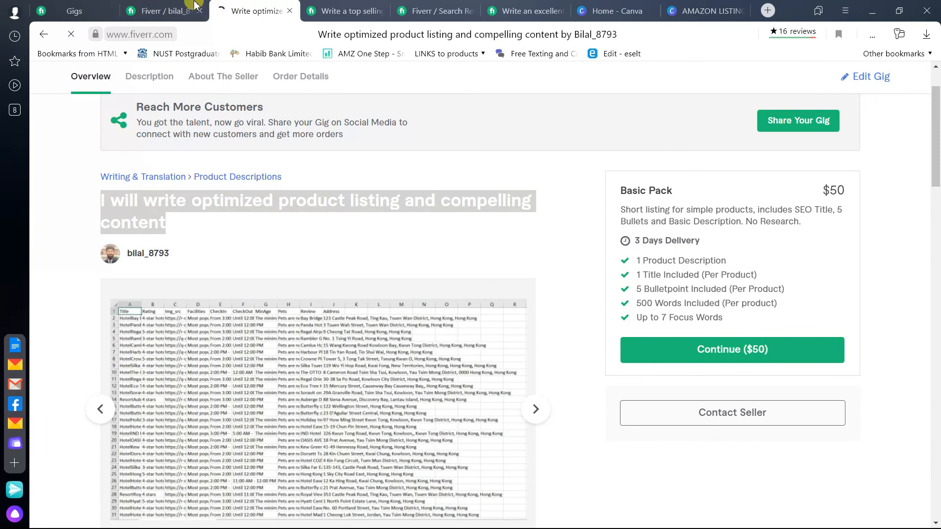